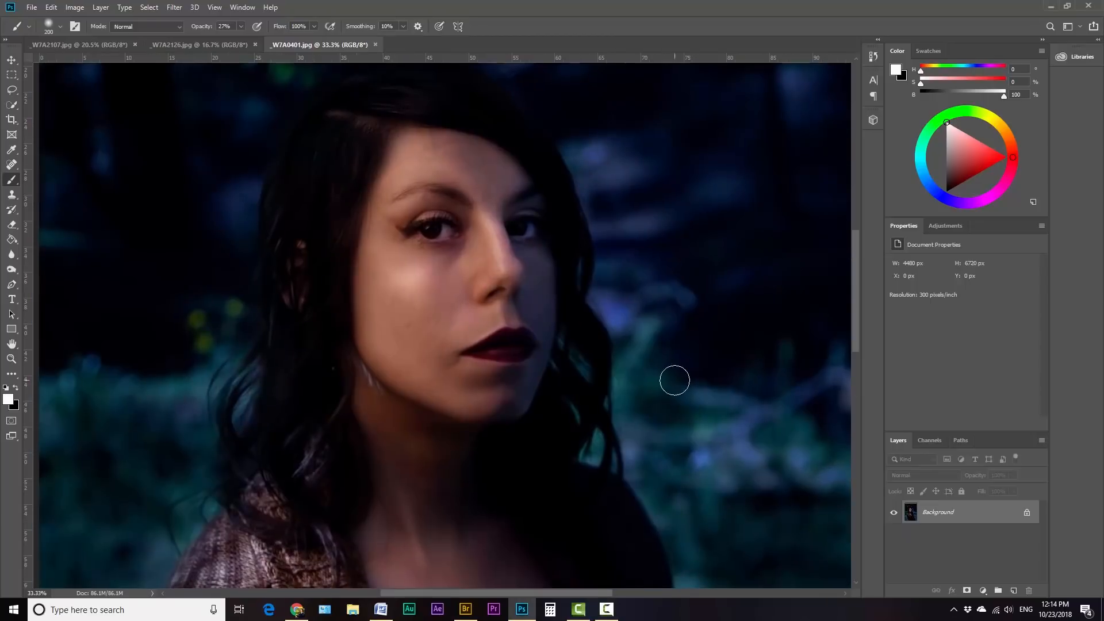
Step: Create a new layer and paint soft white glows over both eyes with a small brush at 27% opacity
key(ctrl+shift+alt+n)
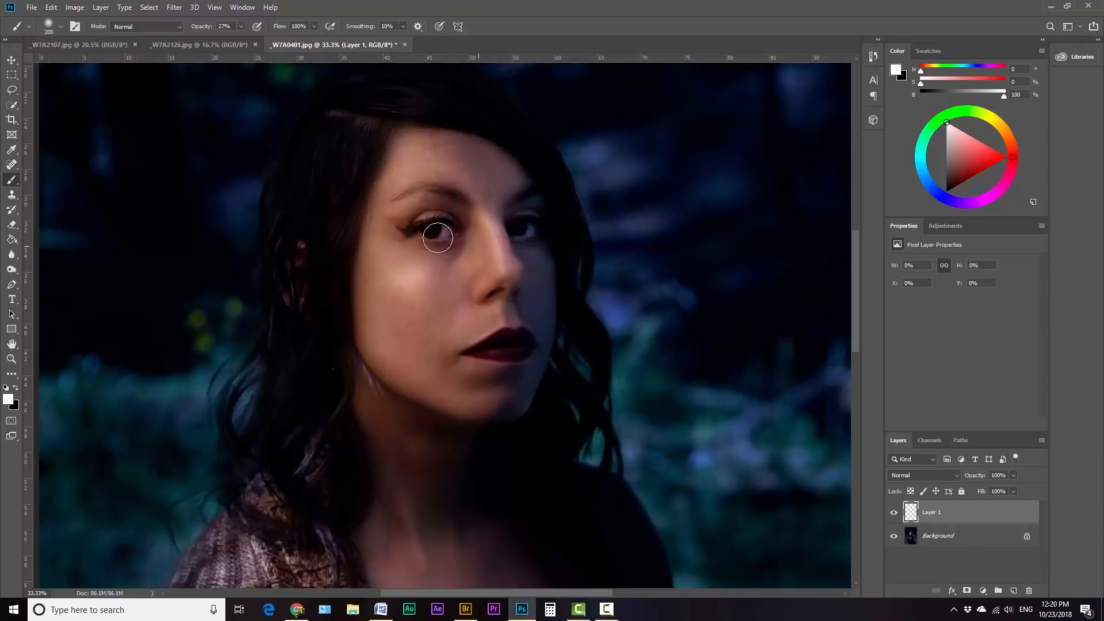
key(bracketleft)
key(bracketleft)
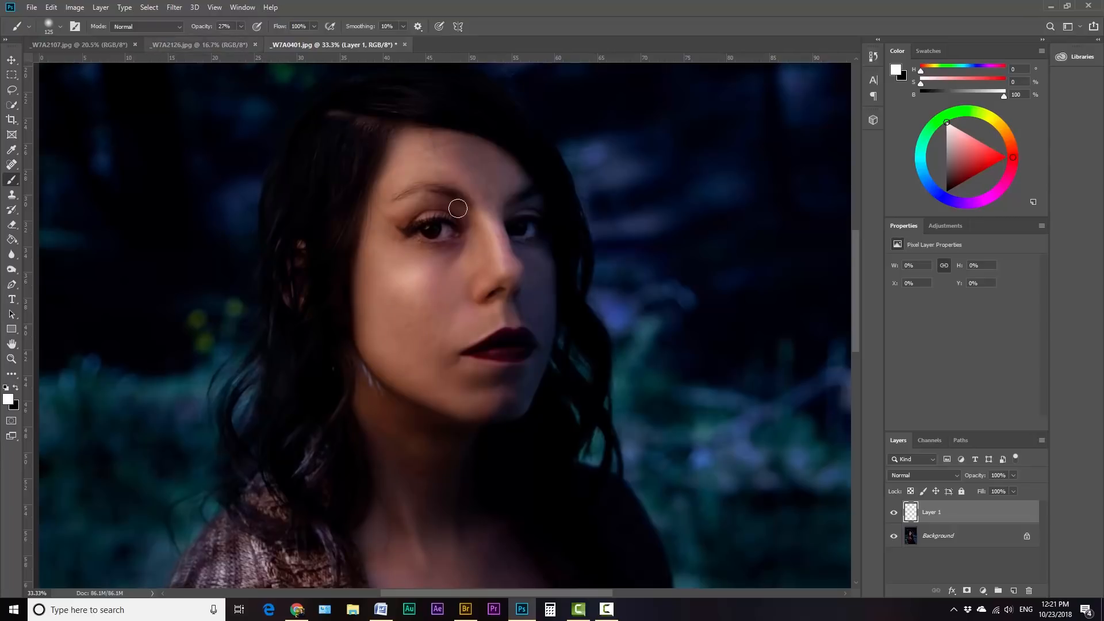
click(430, 231)
key(bracketleft)
click(432, 230)
click(432, 231)
click(520, 228)
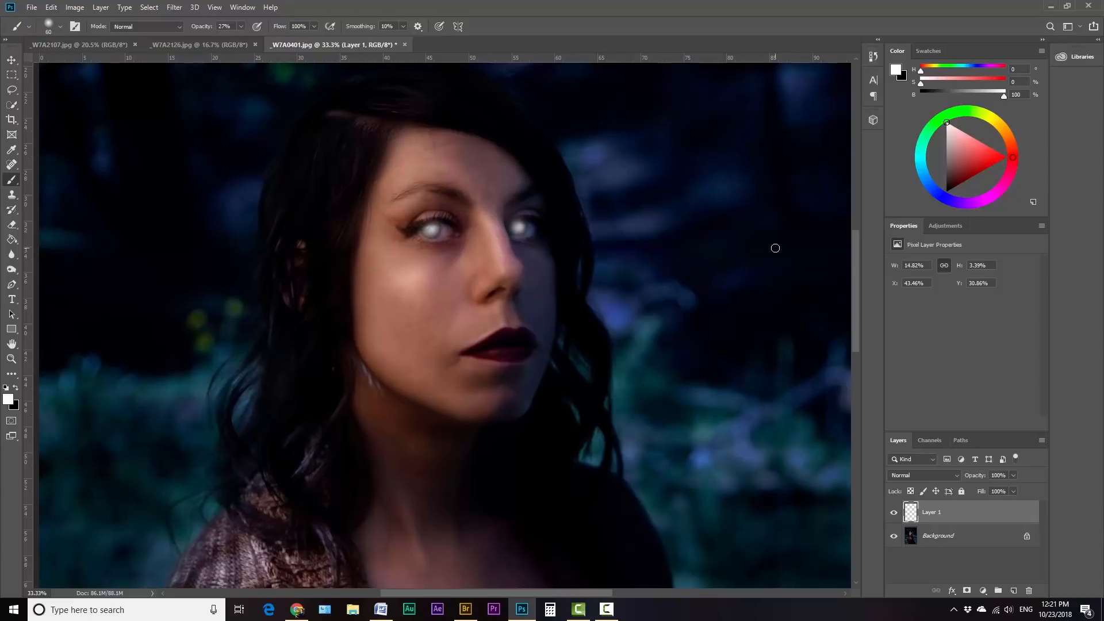
Step: Add a layer mask to the eye-glow layer and set up a 150-pixel black brush at 2% opacity
click(966, 591)
key(x)
key(bracketright)
key(bracketright)
key(bracketright)
key(bracketright)
key(x)
click(910, 512)
click(932, 512)
key(x)
key(bracketleft)
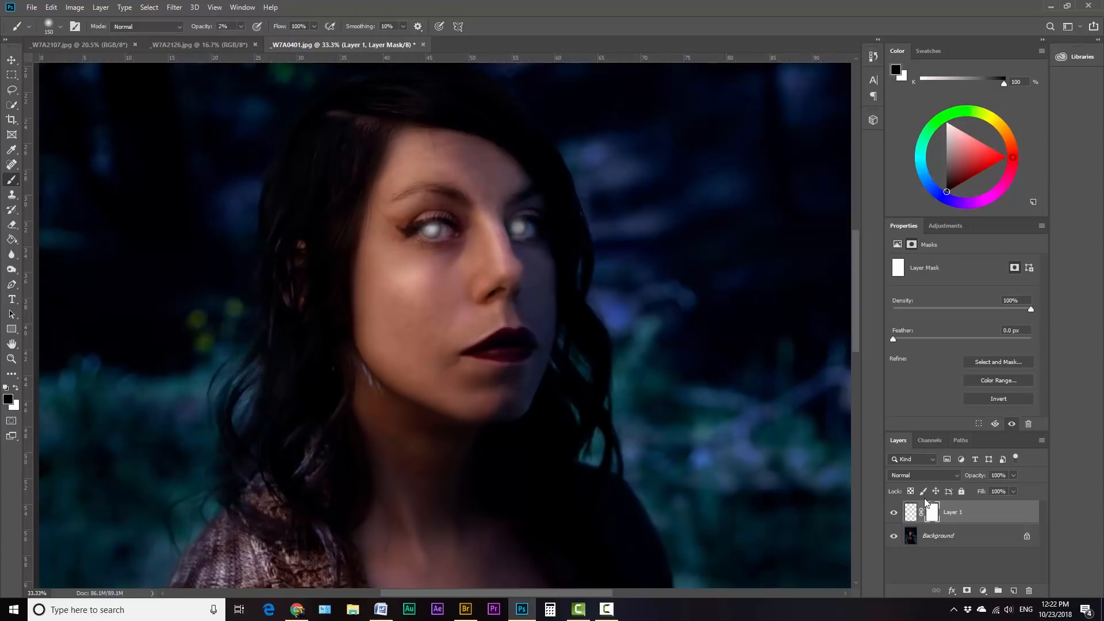
Step: Stamp all visible layers into a new top layer and convert it to a Smart Object
key(ctrl+shift+alt+e)
key(x)
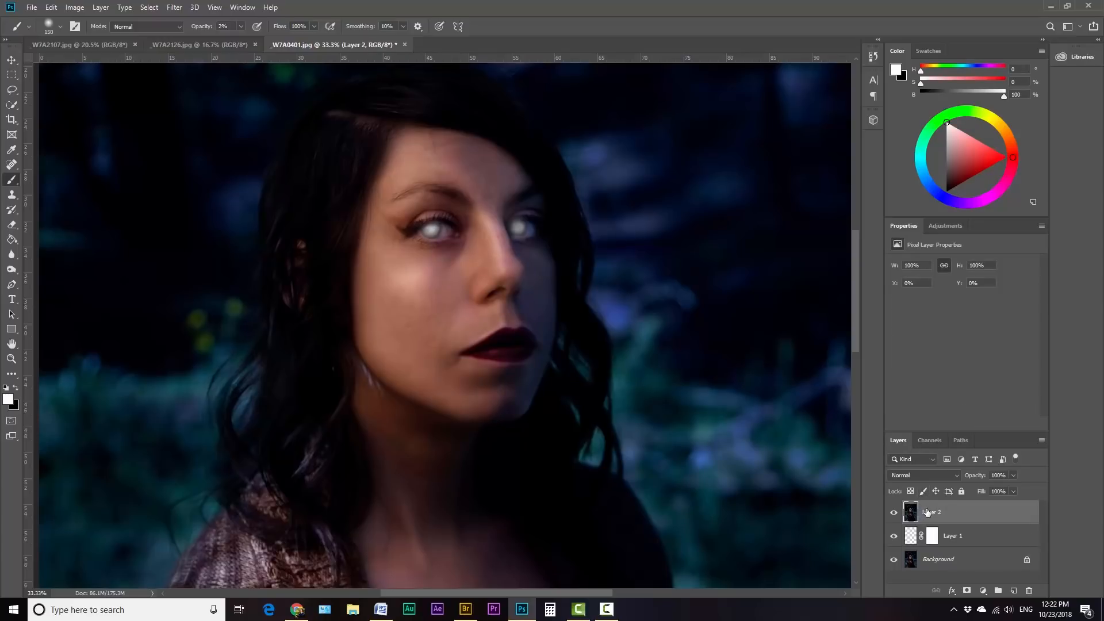
right_click(935, 513)
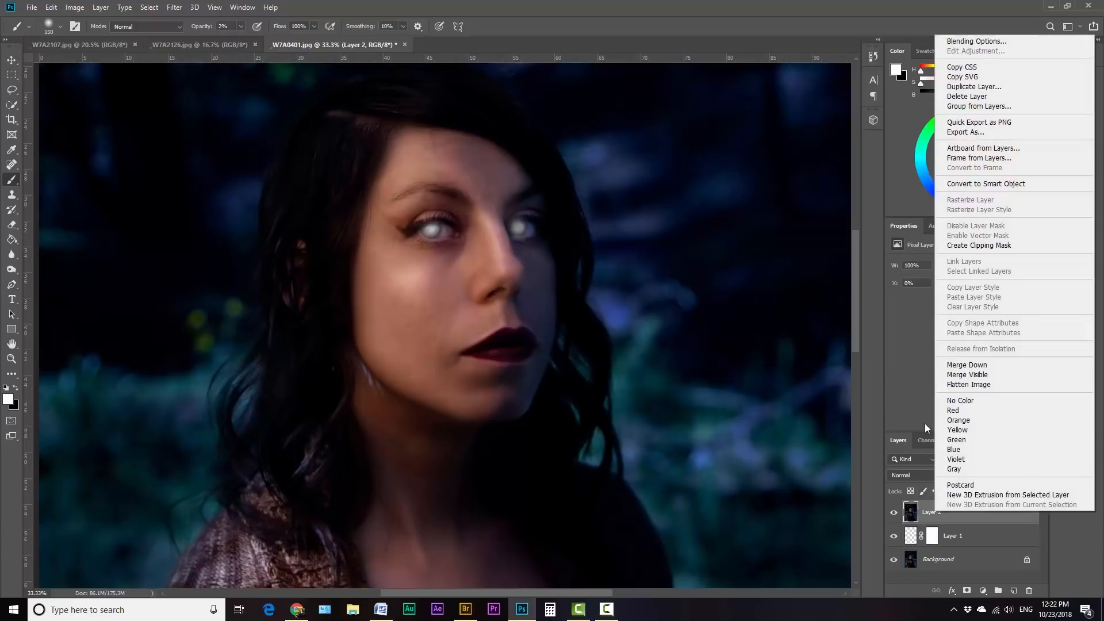
click(1001, 184)
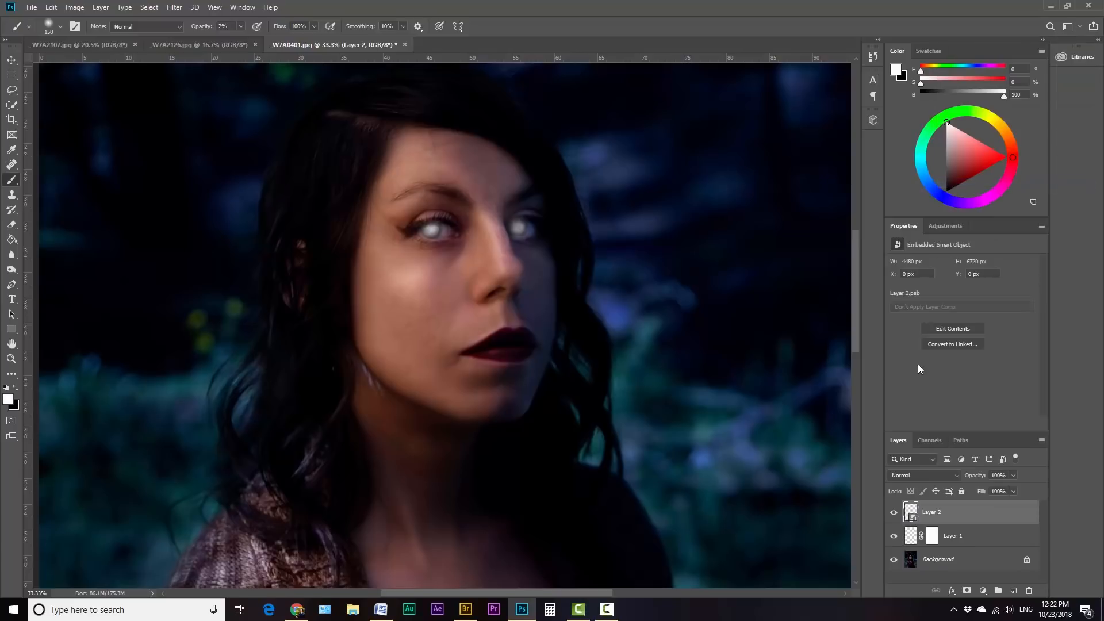
Step: Apply a Motion Blur filter to the Smart Object with an angle of 0° and a distance of 504 pixels
click(175, 8)
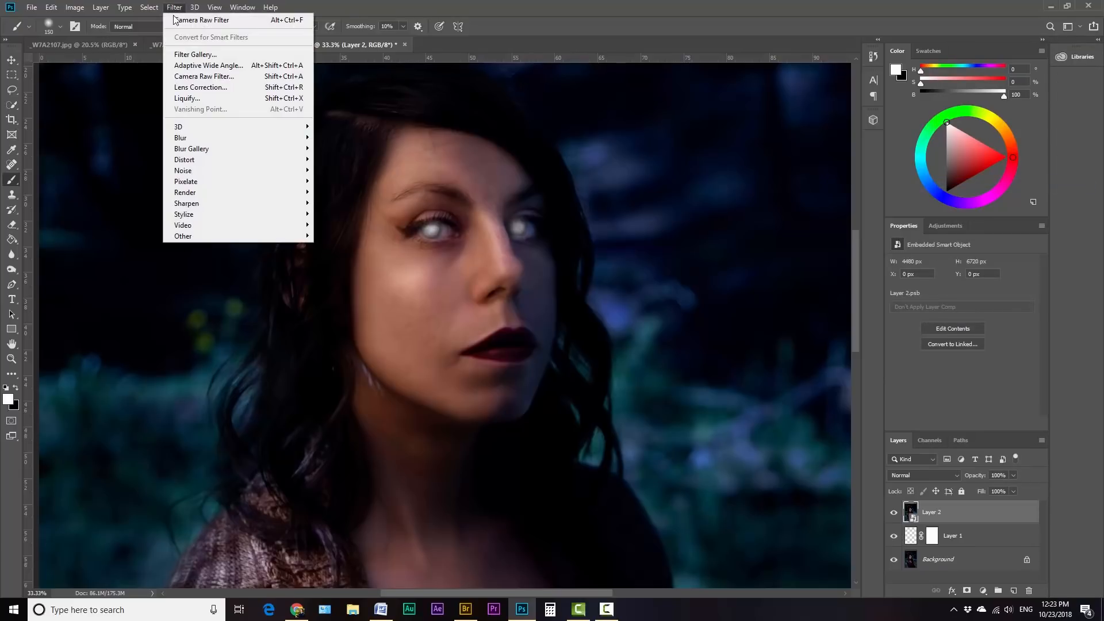
mouse_move(192, 150)
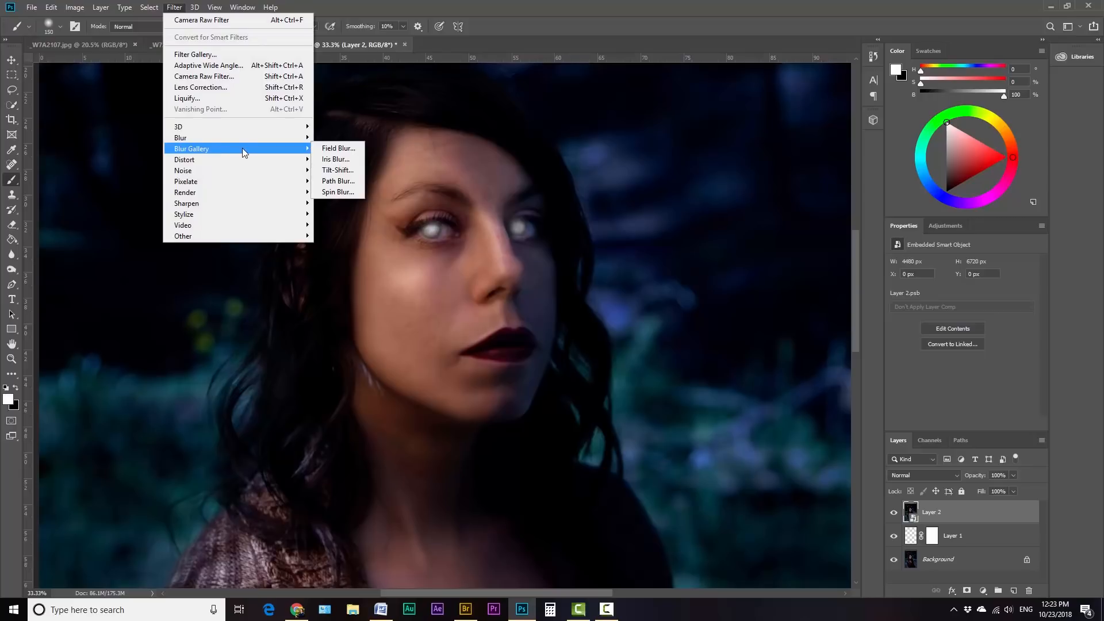
mouse_move(238, 137)
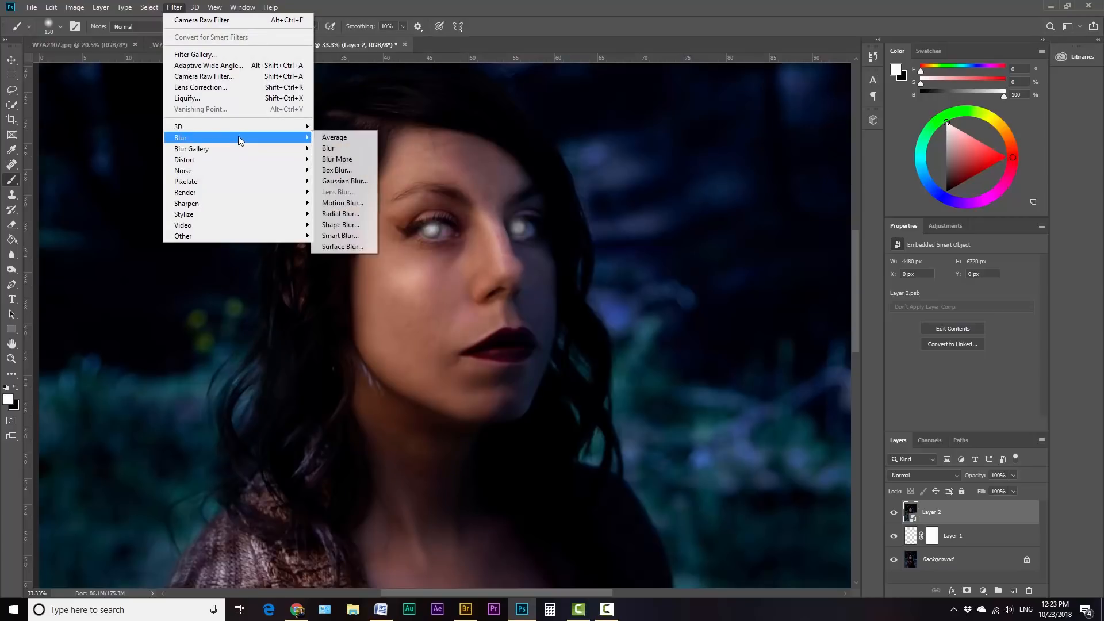
click(343, 203)
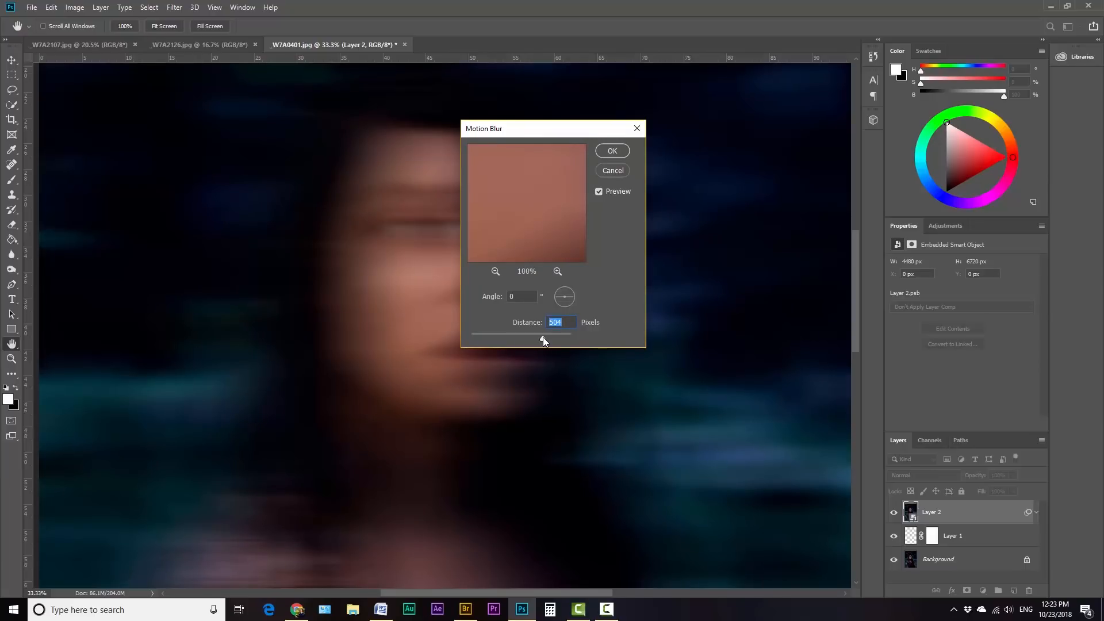
click(612, 151)
Step: On the Motion Blur filter mask, paint black over the eyes, face and neck with a 700-pixel soft brush and raised opacity
key(b)
key(x)
click(929, 536)
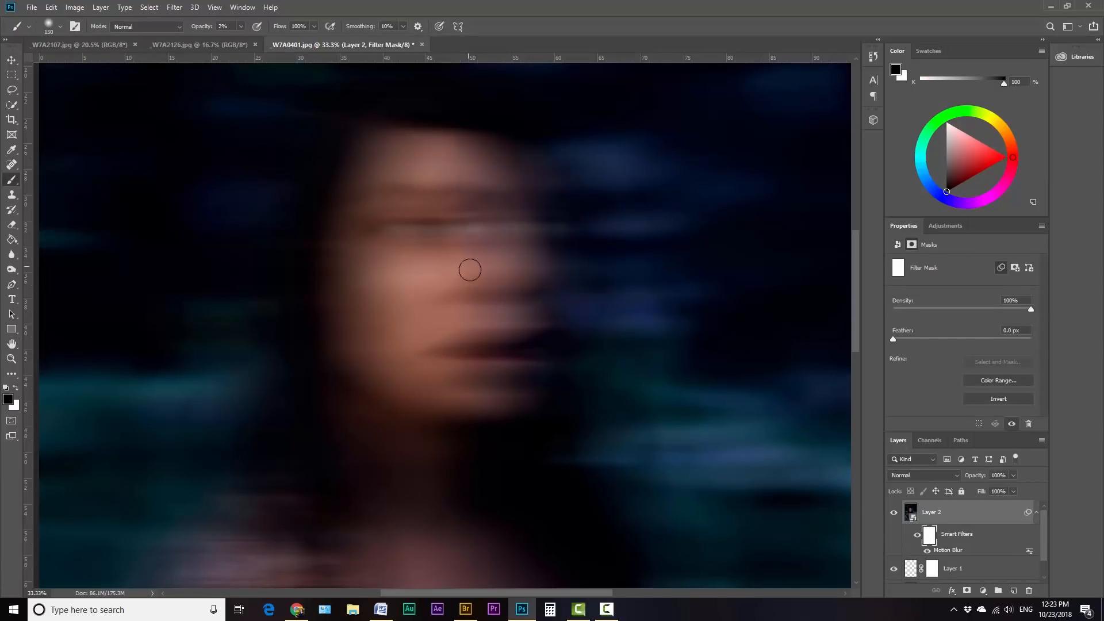
key(bracketright)
key(bracketright)
key(bracketright)
key(bracketright)
key(bracketright)
key(bracketright)
Step: Paint white on the filter mask over the hair and sweater shoulder with a larger brush to bring back the blur there
key(bracketright)
key(bracketright)
click(404, 212)
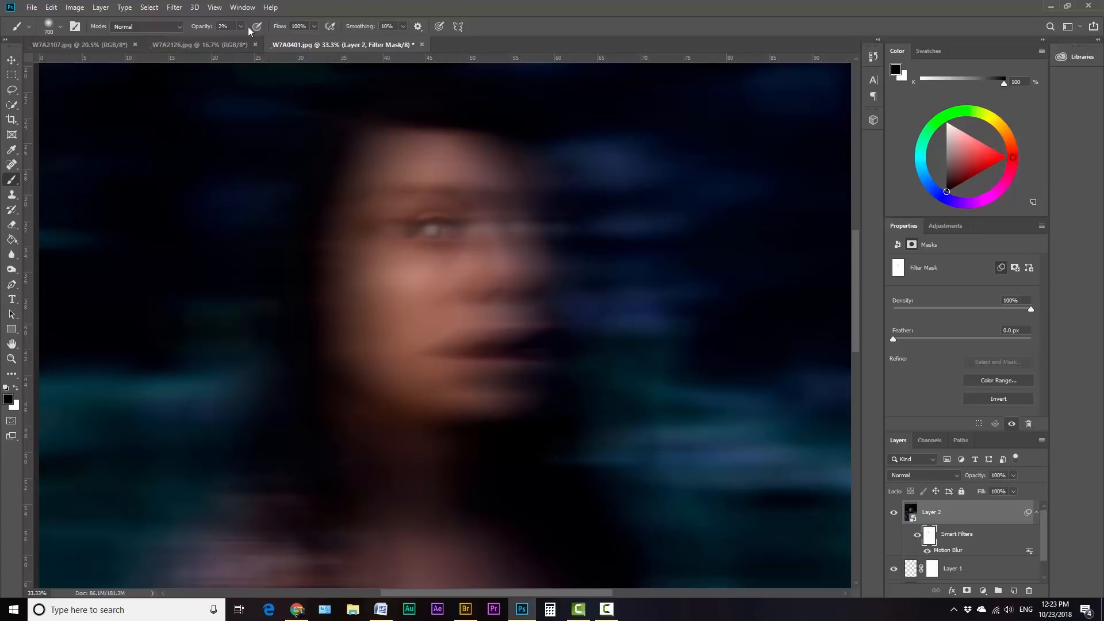
click(241, 27)
click(269, 39)
mouse_move(496, 230)
mouse_down()
mouse_move(468, 264)
mouse_move(471, 313)
mouse_move(377, 551)
mouse_up()
Step: Set the brush opacity to 21% and paint white on the filter mask beside the neck and face to restore the blur
key(2)
key(1)
key(x)
key(bracketleft)
key(bracketleft)
key(bracketleft)
drag(511, 468, 569, 268)
Step: Paint black on the filter mask along the mouth and jaw with a smaller brush to sharpen that area
key(x)
key(bracketleft)
key(bracketleft)
key(bracketleft)
drag(550, 325, 529, 402)
key(x)
key(bracketright)
key(bracketright)
key(bracketright)
drag(249, 343, 302, 577)
key(ctrl+0)
key(bracketright)
key(bracketright)
key(bracketright)
key(bracketright)
key(bracketright)
key(bracketright)
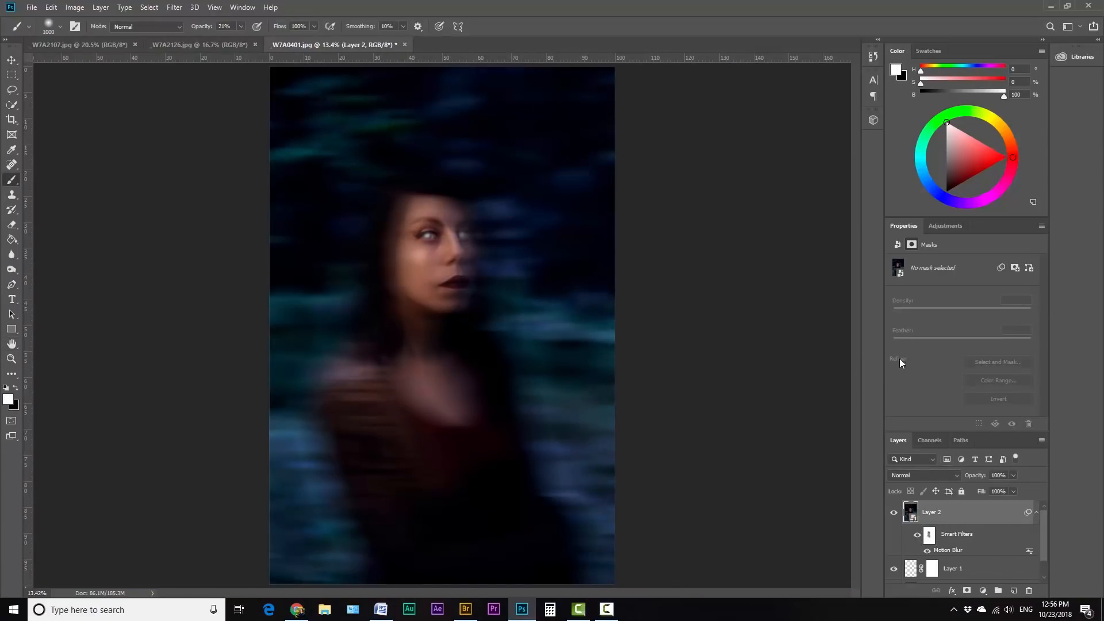
Step: Add a Black & White adjustment layer and adjust its Yellows
click(937, 226)
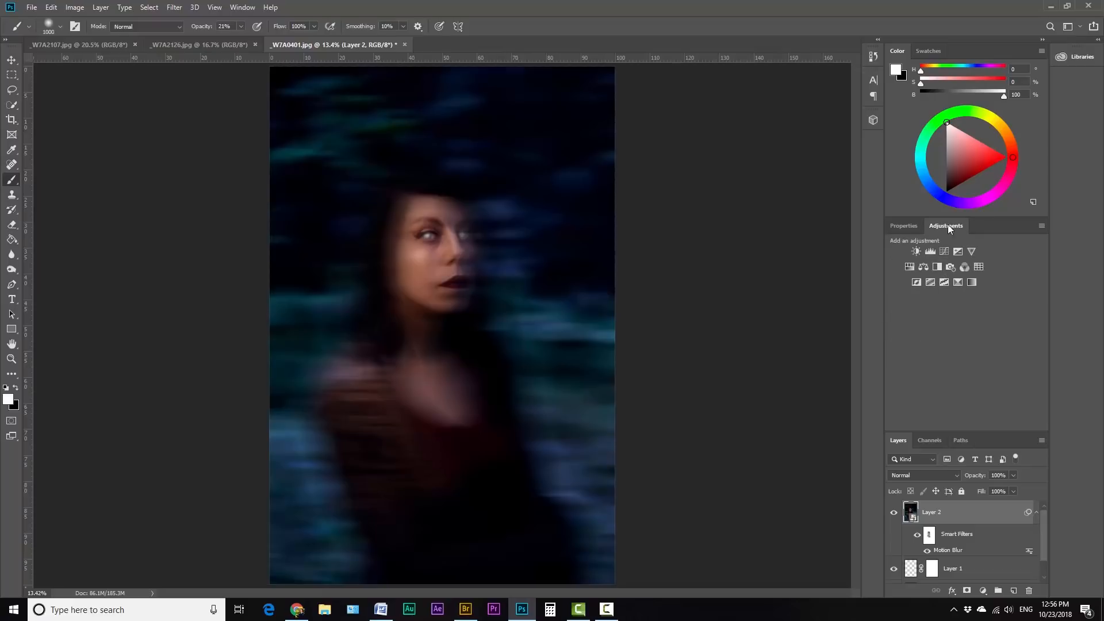
click(936, 266)
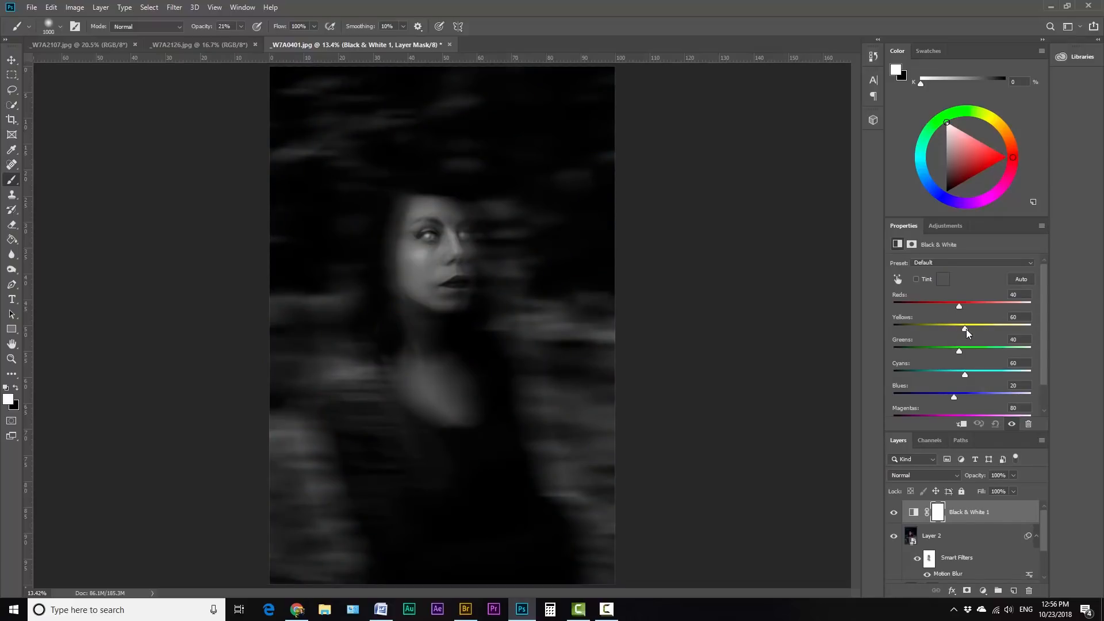
mouse_move(978, 329)
mouse_down()
mouse_move(1005, 325)
mouse_move(973, 328)
mouse_up()
Step: Stamp all visible layers into a new top layer and preview the image with the Red channel switched off and on
key(bracketleft)
key(bracketleft)
key(bracketleft)
key(ctrl+shift+alt+e)
click(928, 440)
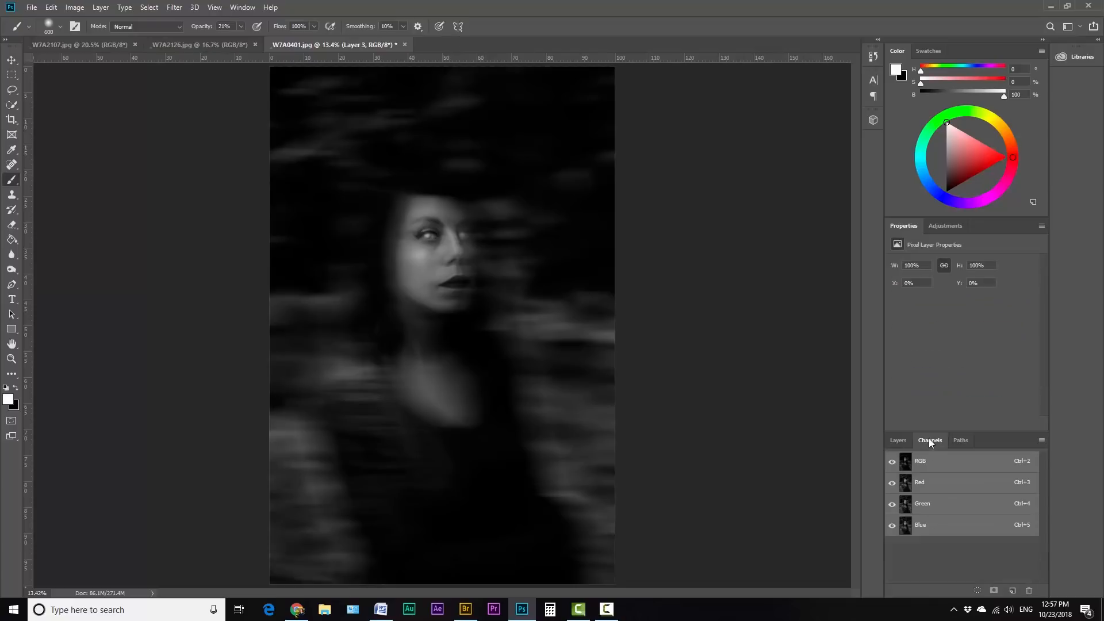
click(893, 484)
click(892, 483)
click(892, 483)
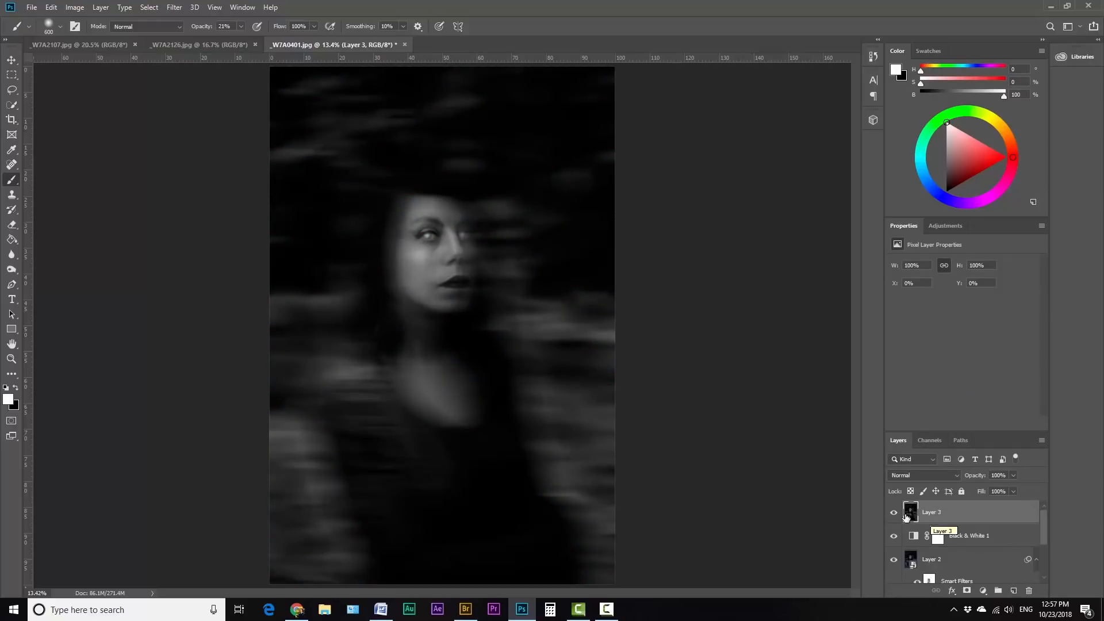
Step: Exclude the red channel from the top stamped layer in its advanced blending options
double_click(913, 516)
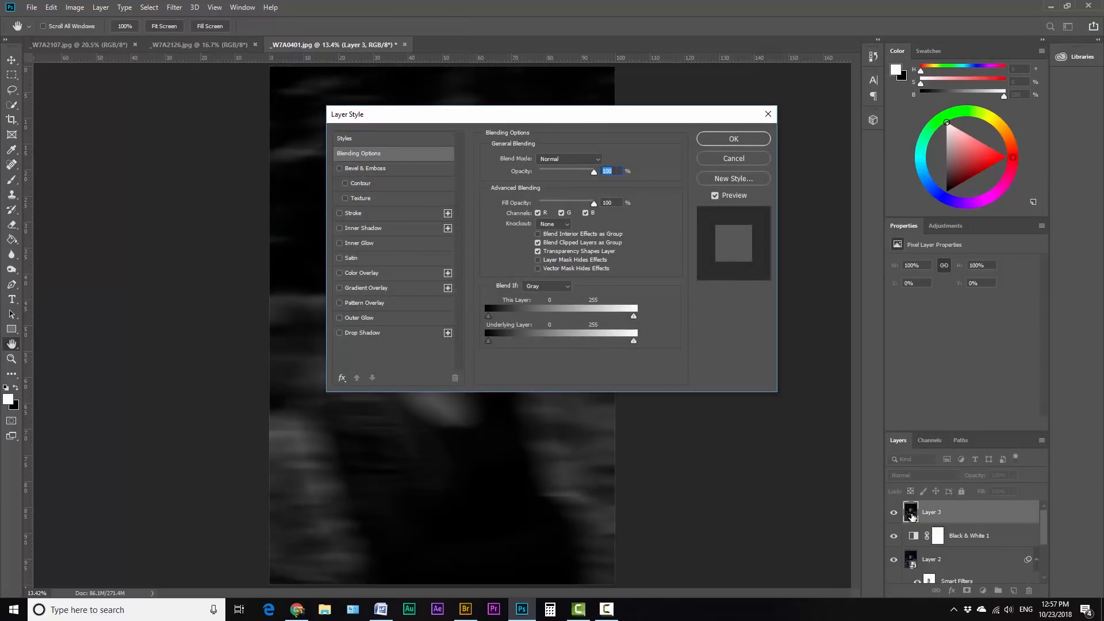
click(538, 214)
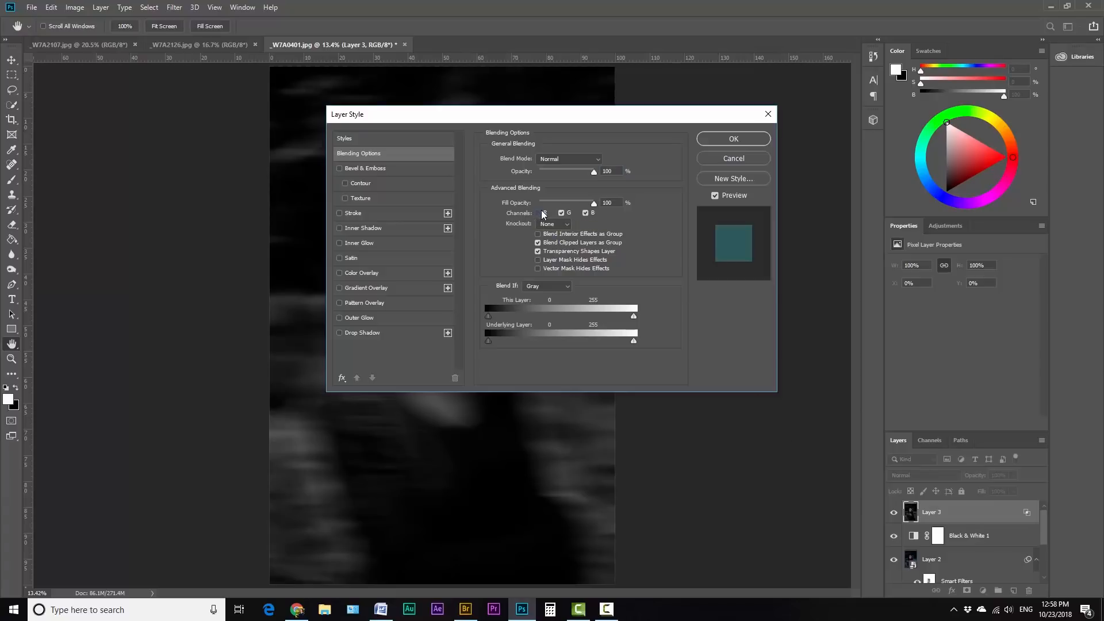
click(737, 133)
key(b)
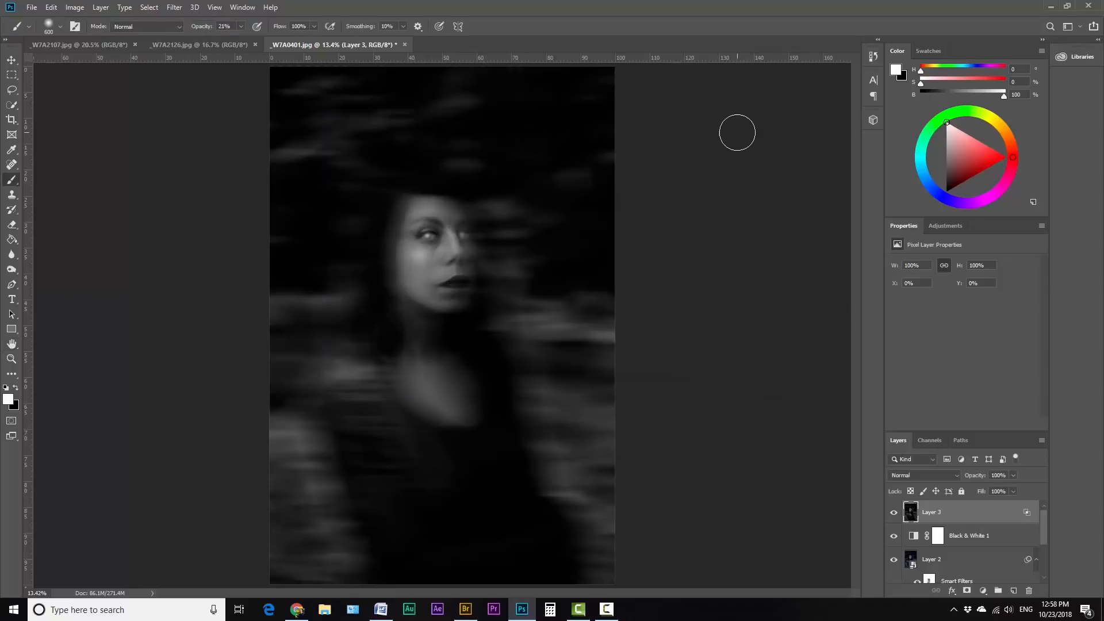
Step: Set the stamped layer to Exclusion blending at 21% opacity and compare the image with it hidden and shown
click(923, 475)
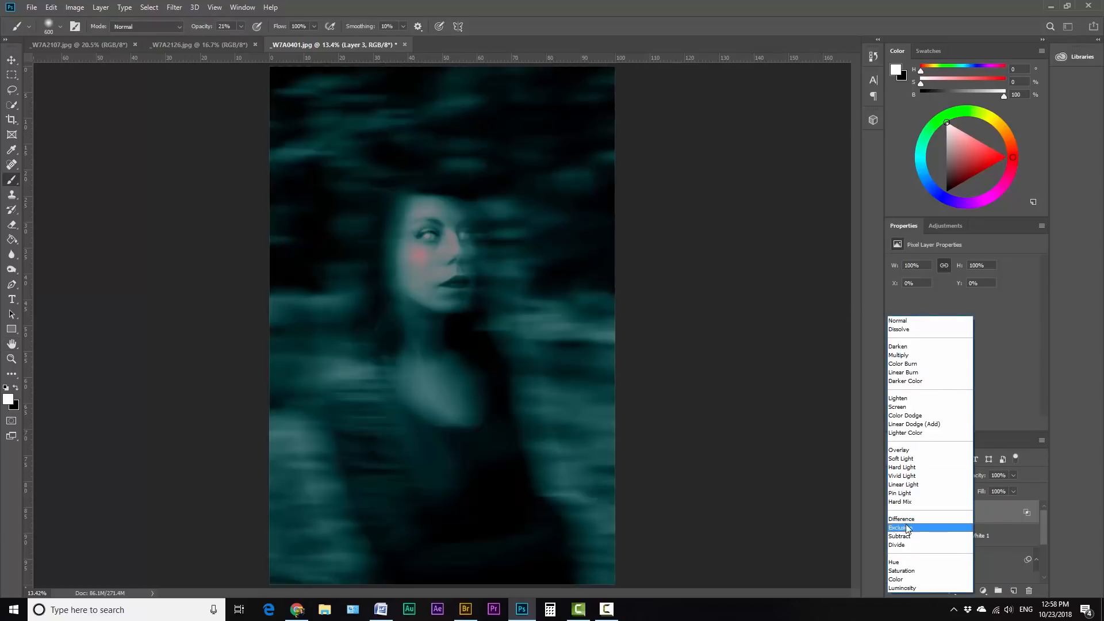
click(903, 522)
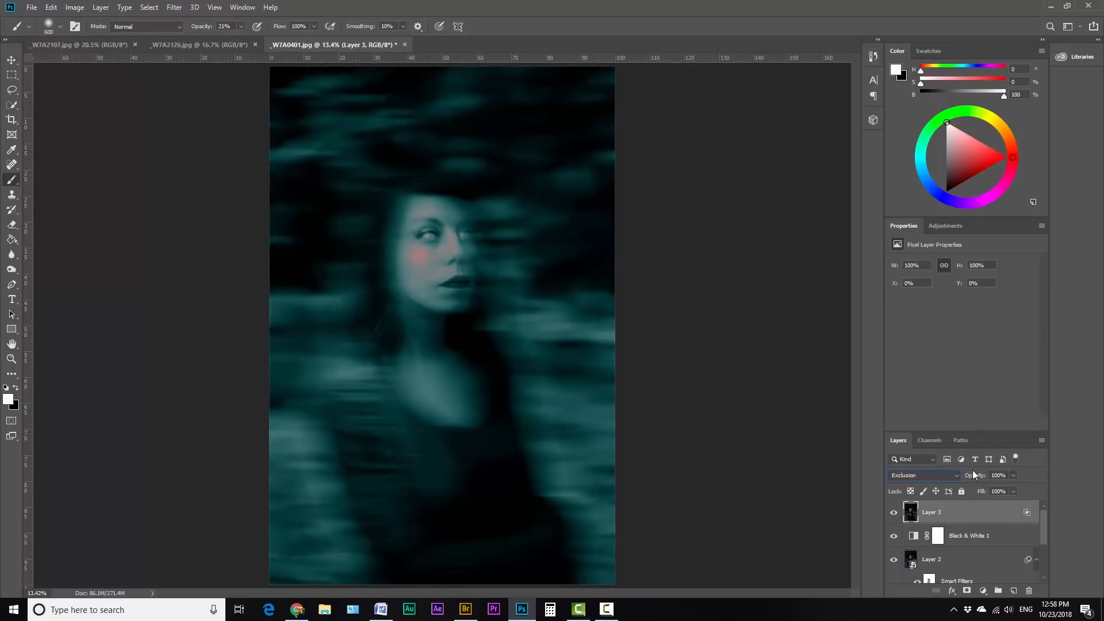
drag(1012, 475, 986, 489)
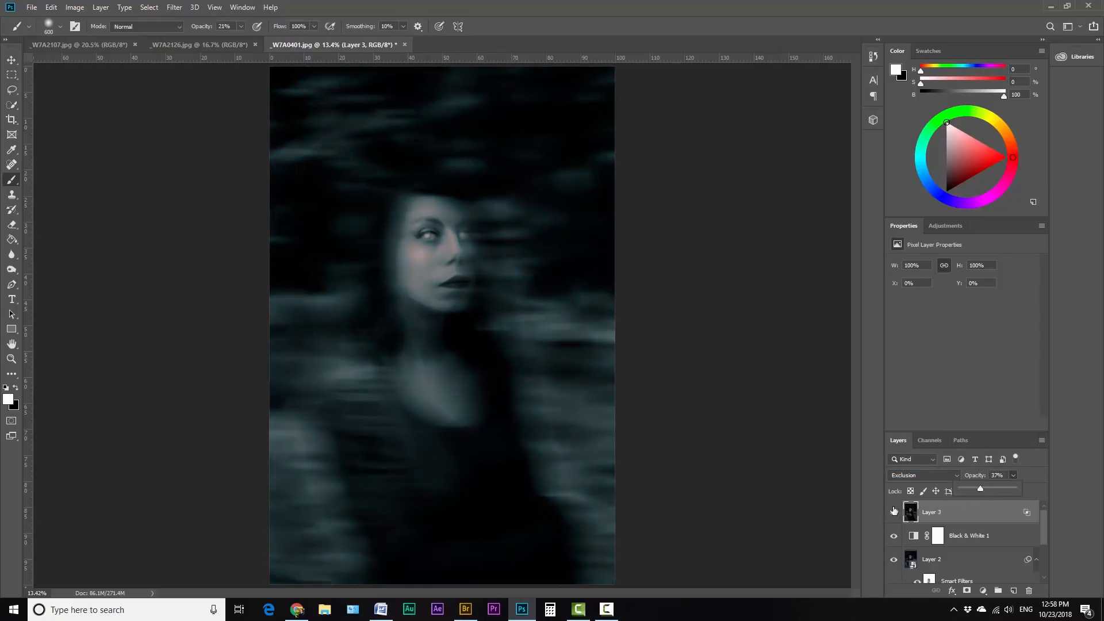
click(932, 478)
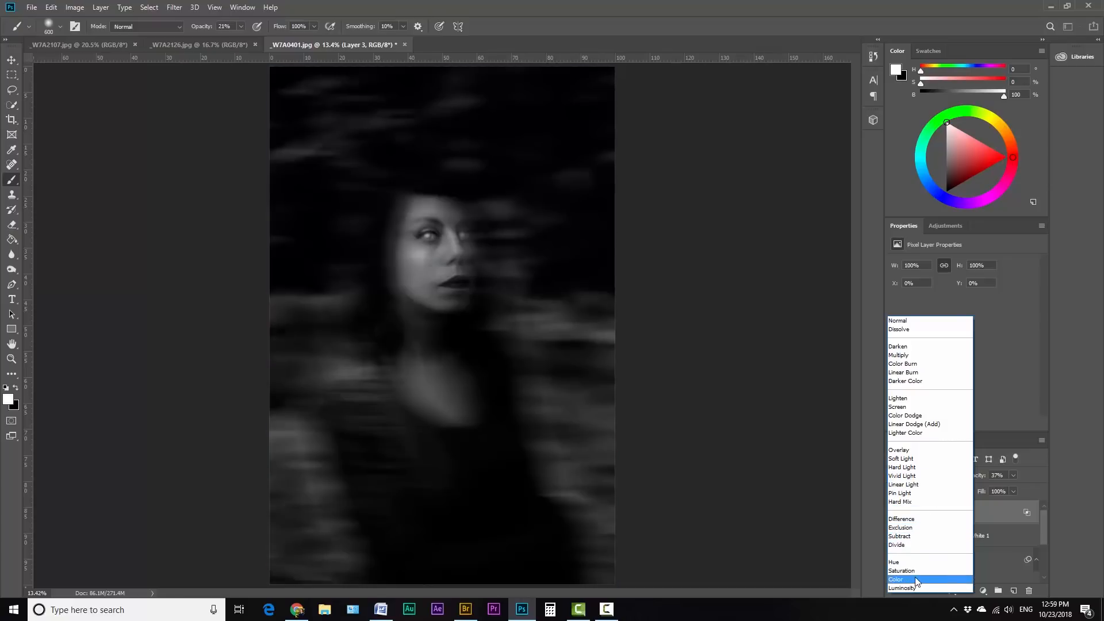
click(900, 527)
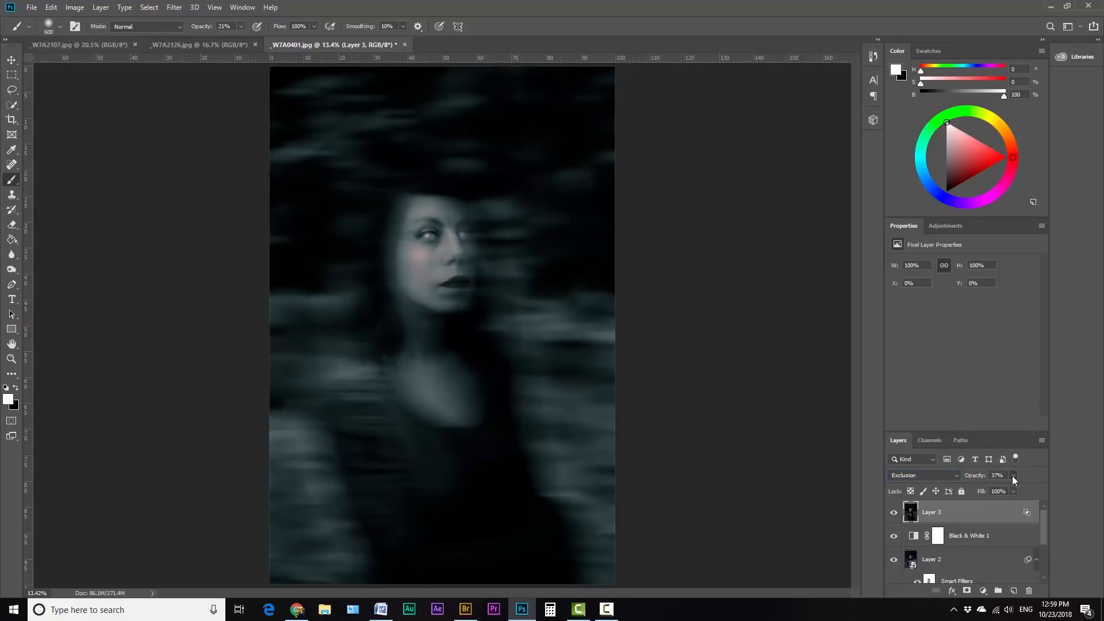
drag(1029, 488, 1052, 486)
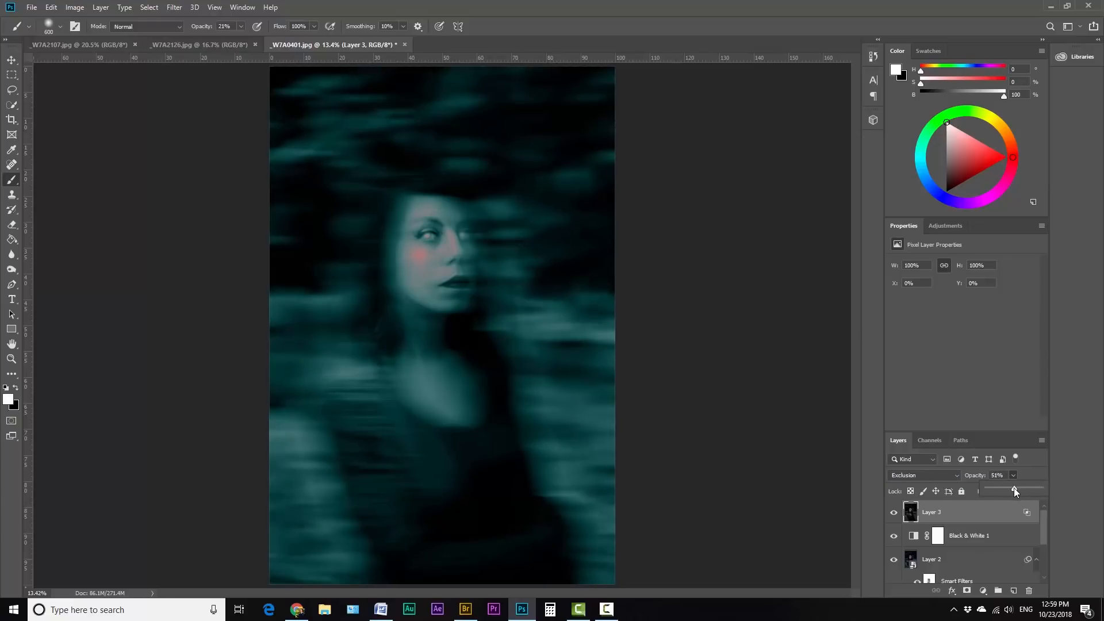
drag(1000, 490, 997, 491)
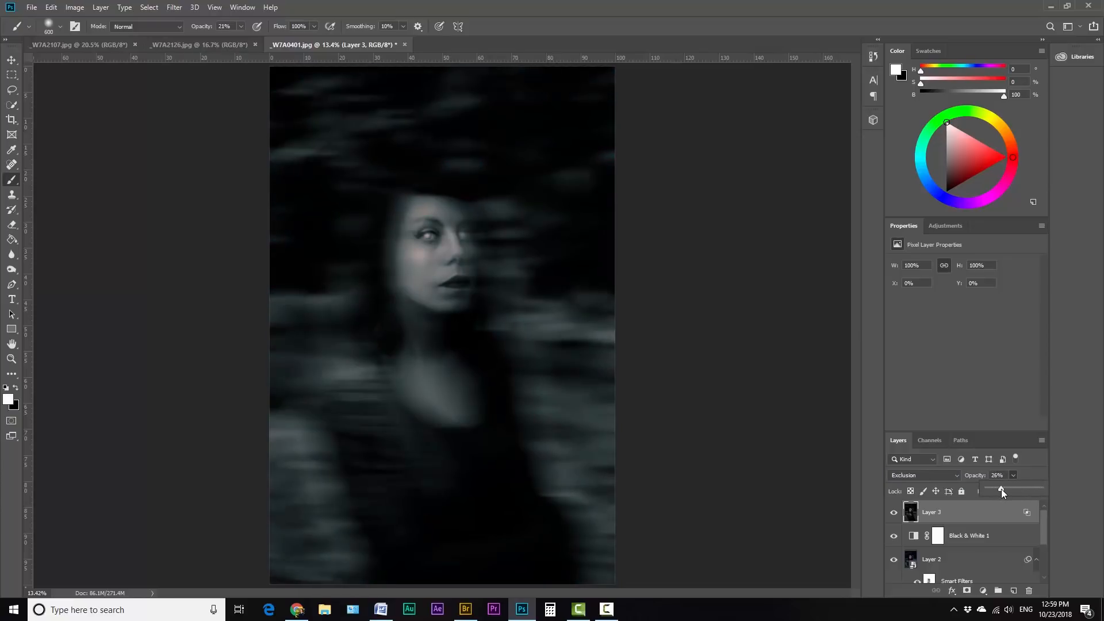
click(893, 512)
click(894, 512)
click(893, 513)
click(893, 512)
Step: Add a Color Balance adjustment layer and shift its Shadows toward cyan and blue
click(946, 226)
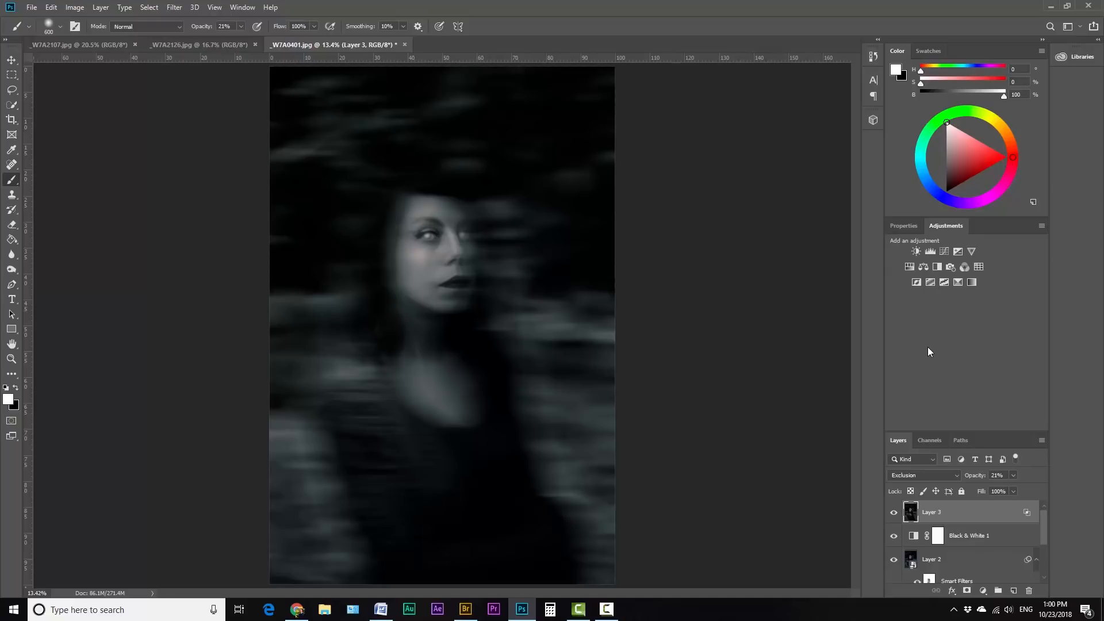
click(925, 266)
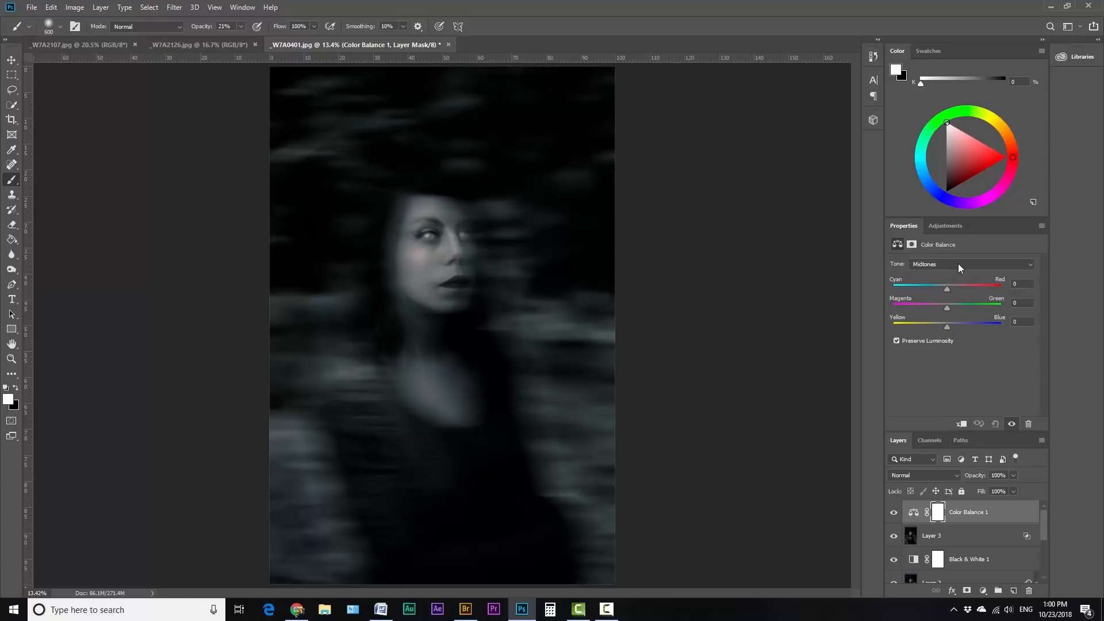
click(957, 264)
click(943, 274)
drag(948, 328, 948, 328)
Step: Set the Color Balance Highlights to +29 on Cyan–Red and -20 on Yellow–Blue
click(954, 264)
click(933, 290)
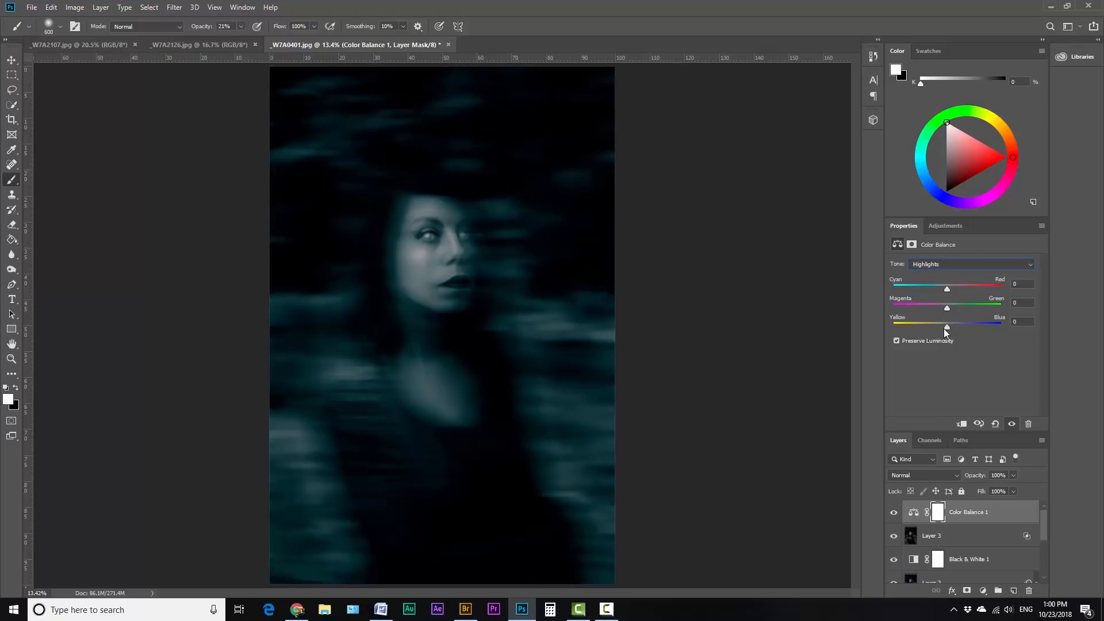
drag(946, 326, 943, 326)
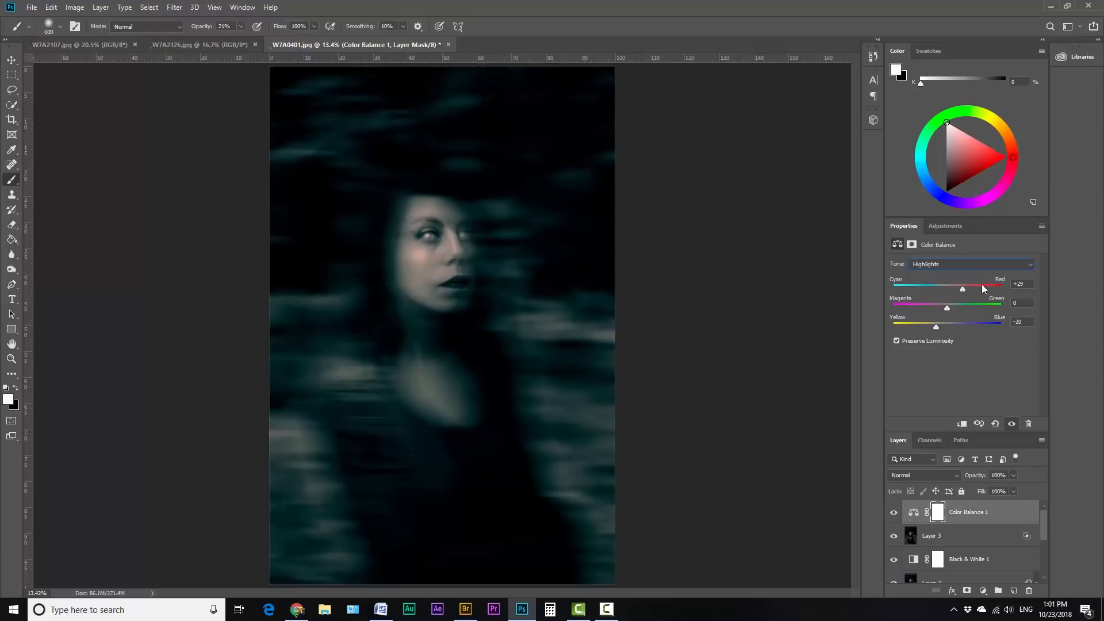
Step: Shift the Color Balance Midtones slightly toward red and compare the image with the adjustment hidden and shown
click(960, 264)
click(929, 279)
drag(947, 289, 955, 292)
click(893, 513)
click(894, 513)
Step: Create a new layer named noise above the Color Balance layer
key(ctrl+shift+n)
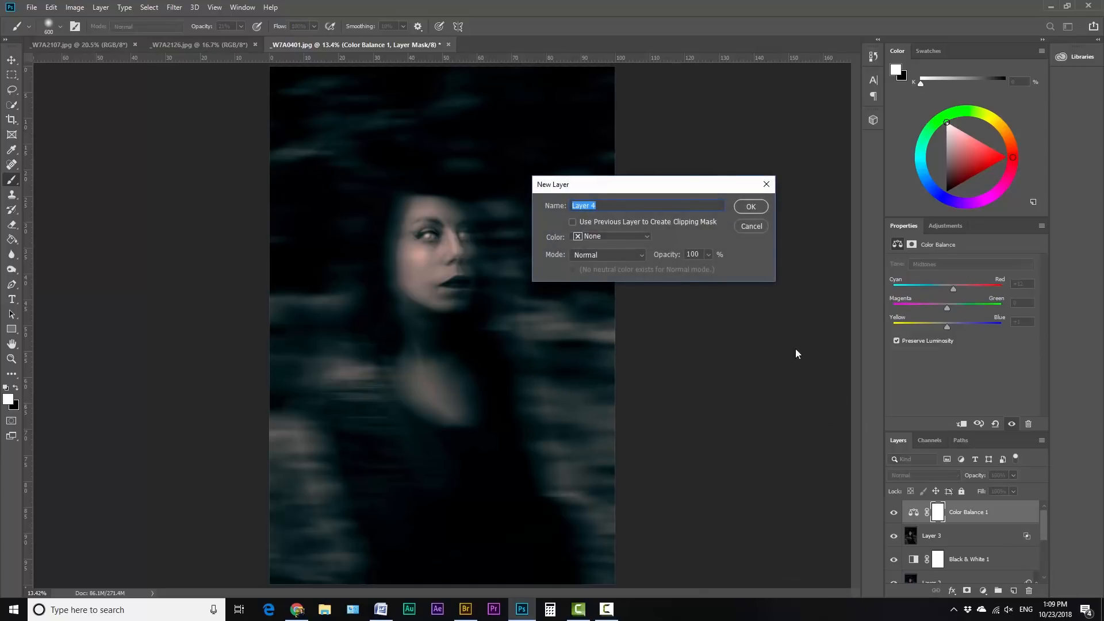
text(noise)
click(634, 236)
click(592, 246)
click(750, 206)
Step: Fill the noise layer with black
key(shift+F5)
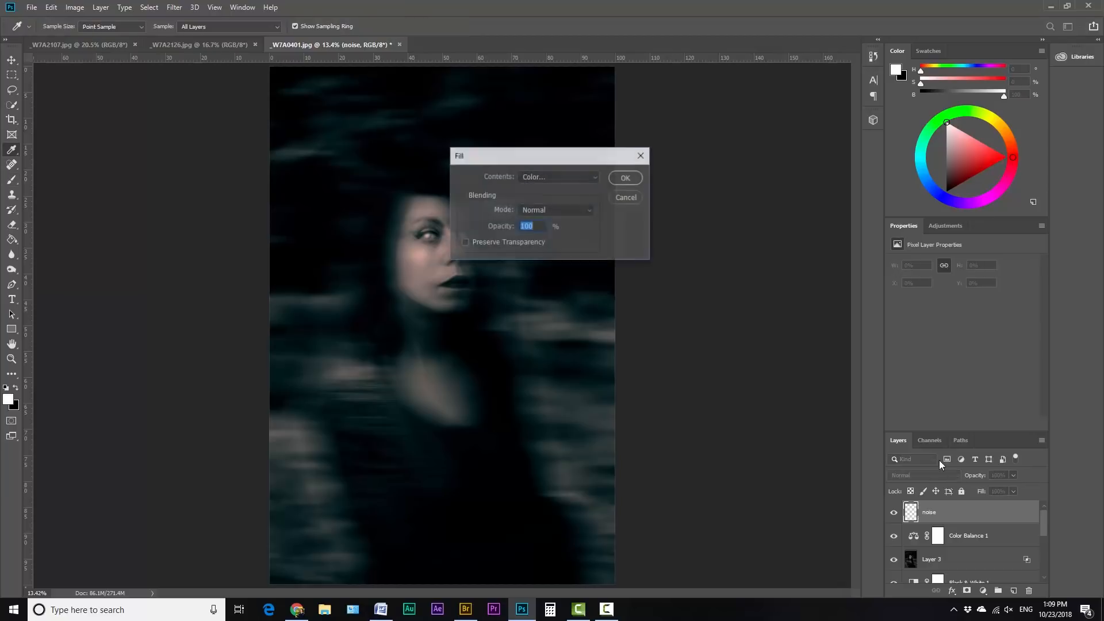
click(569, 177)
click(566, 265)
click(625, 177)
Step: Apply the Add Noise filter to the noise layer with Uniform distribution and an amount of about 17.7%
click(176, 9)
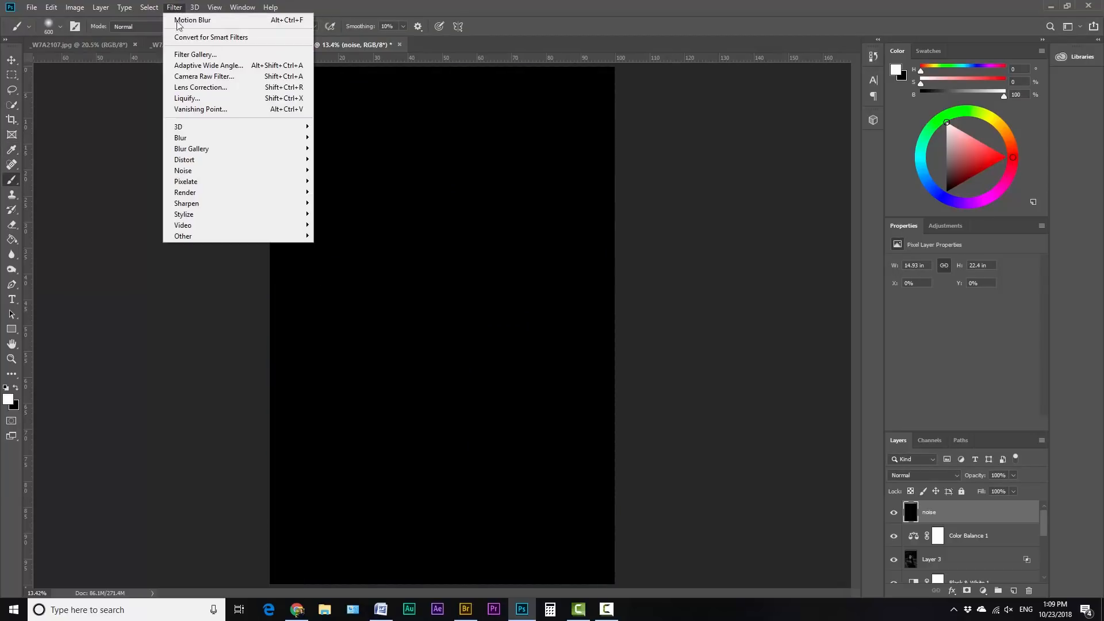
mouse_move(222, 139)
mouse_move(275, 170)
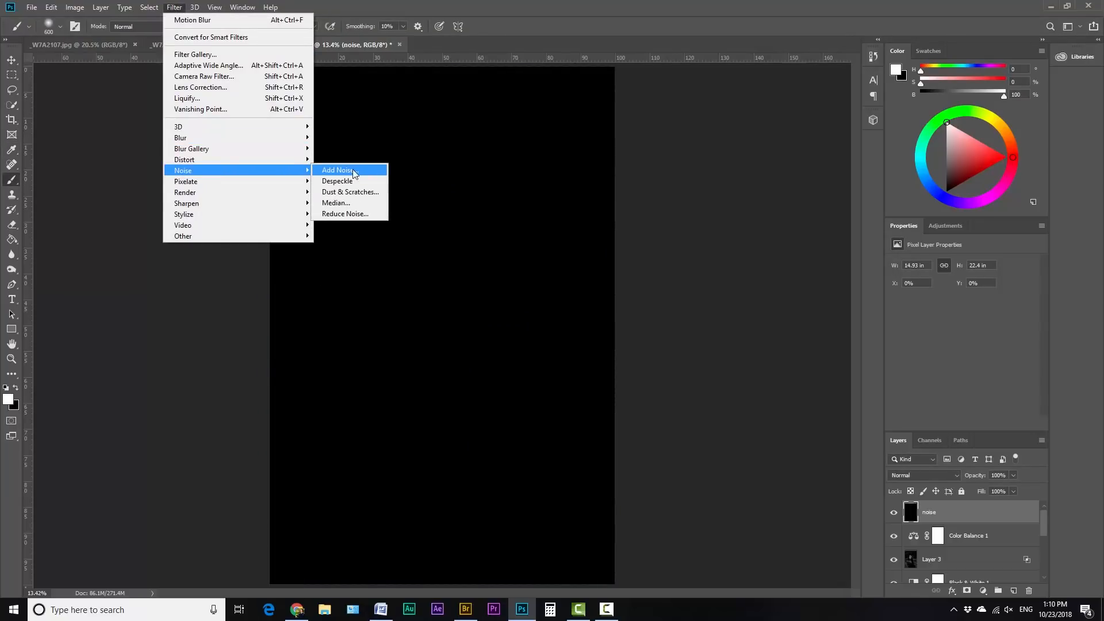
click(350, 170)
drag(474, 284, 489, 282)
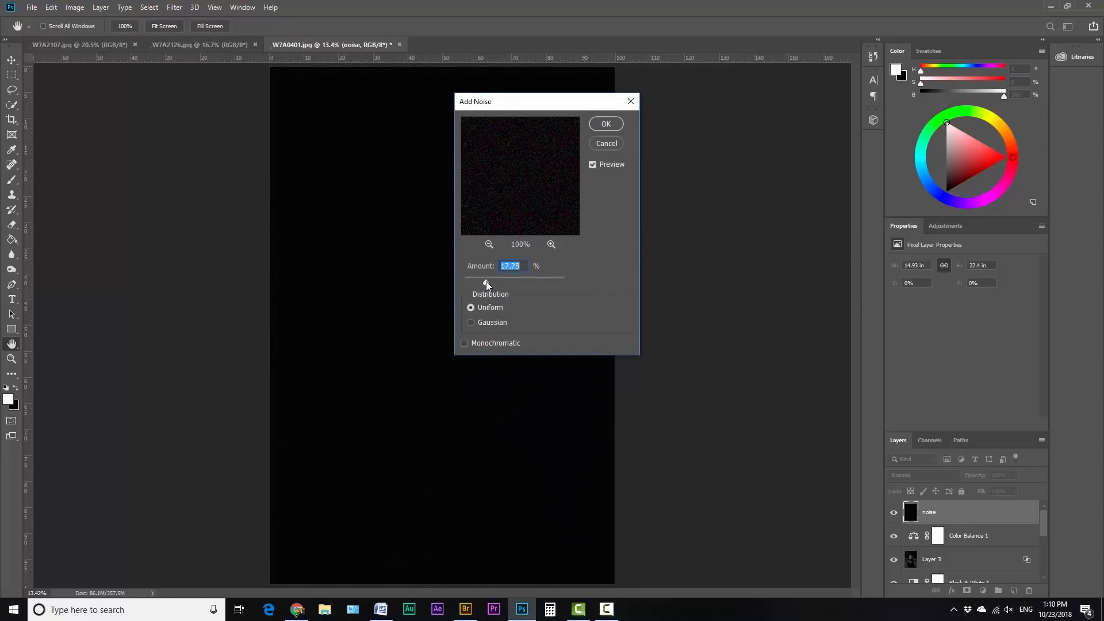
click(605, 124)
Step: Change the noise layer's blend mode to Soft Light
key(b)
click(930, 478)
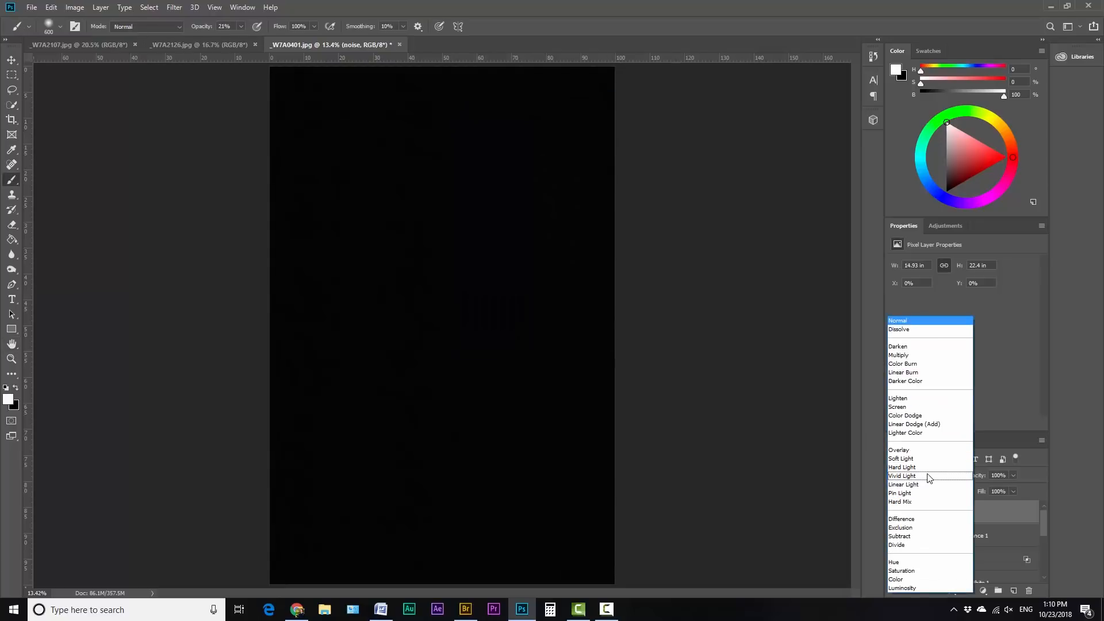
click(925, 458)
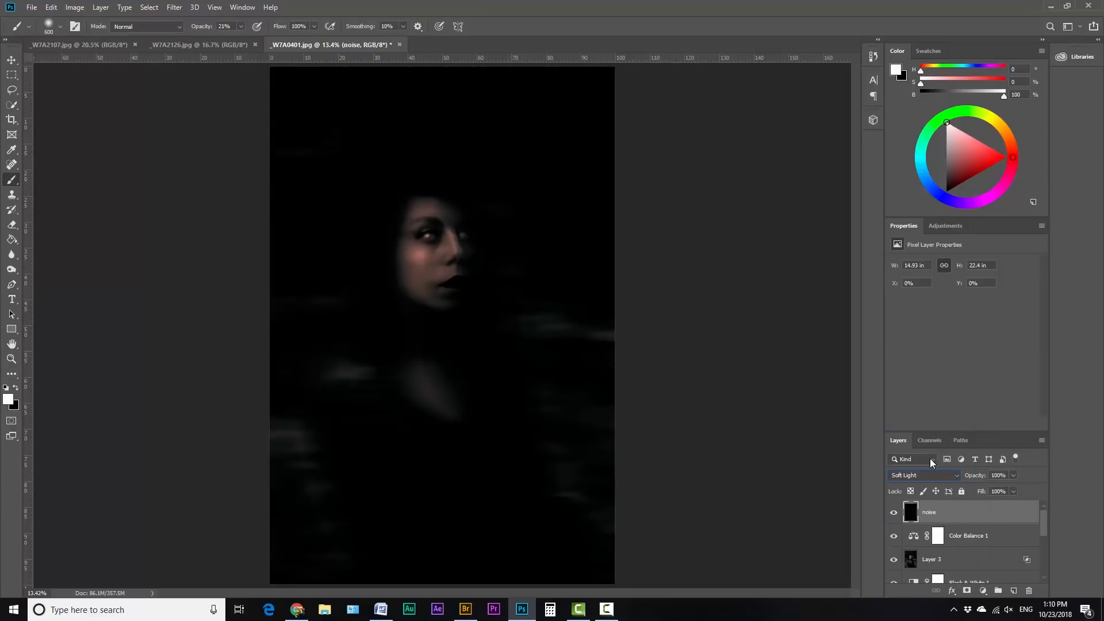
click(1013, 475)
Step: Brighten the noise layer with Levels, raising the output black level to 71 and lowering the output white level
key(ctrl+l)
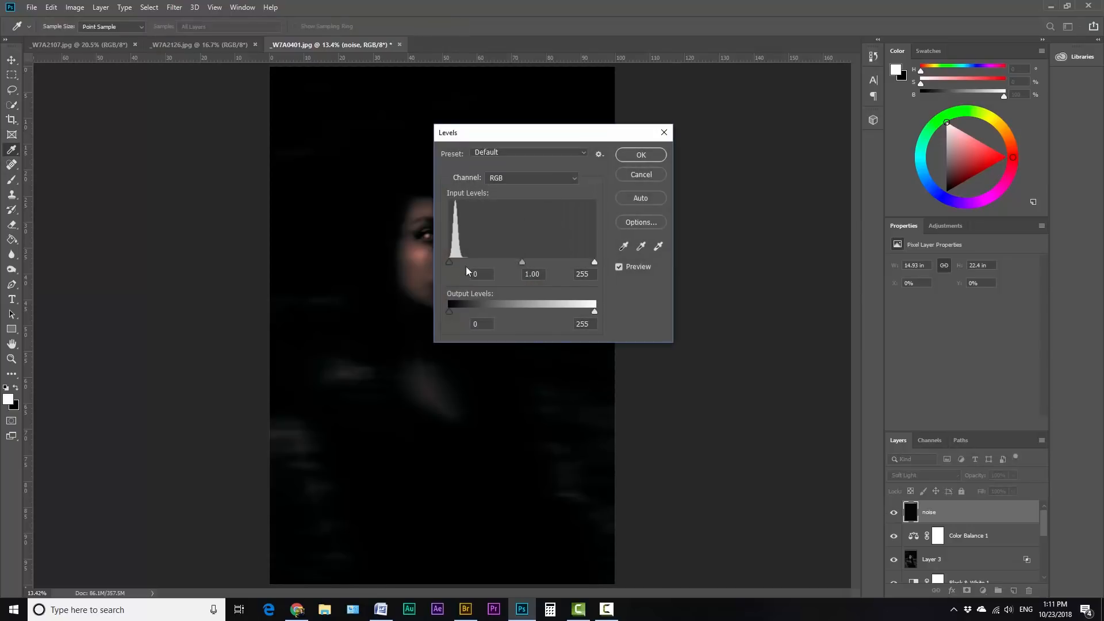
drag(450, 262, 450, 263)
drag(462, 313, 490, 309)
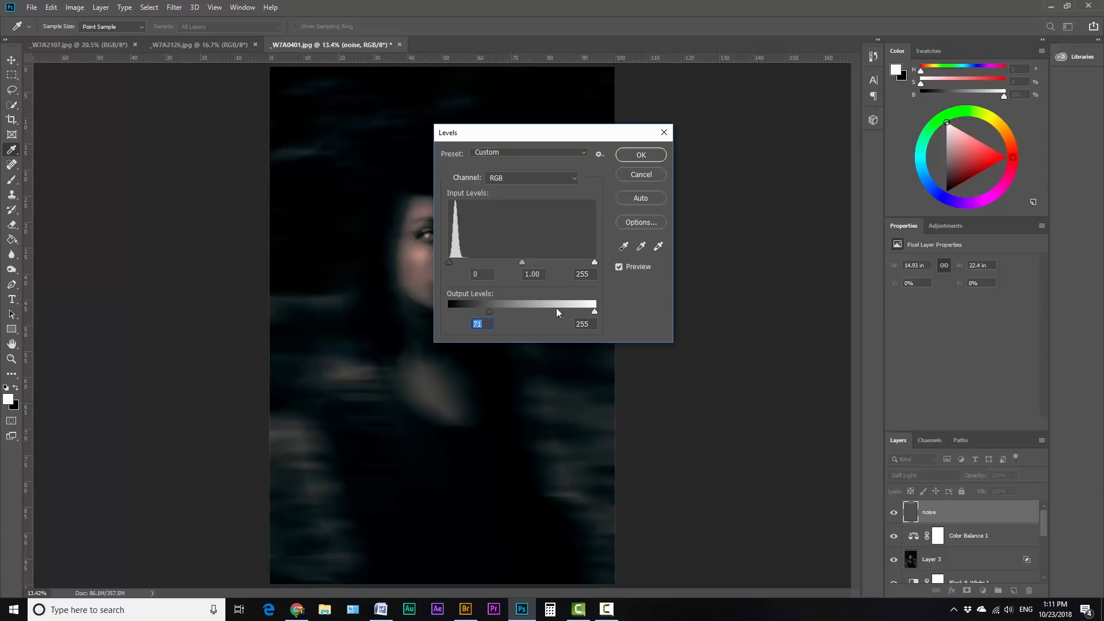
drag(593, 311, 532, 310)
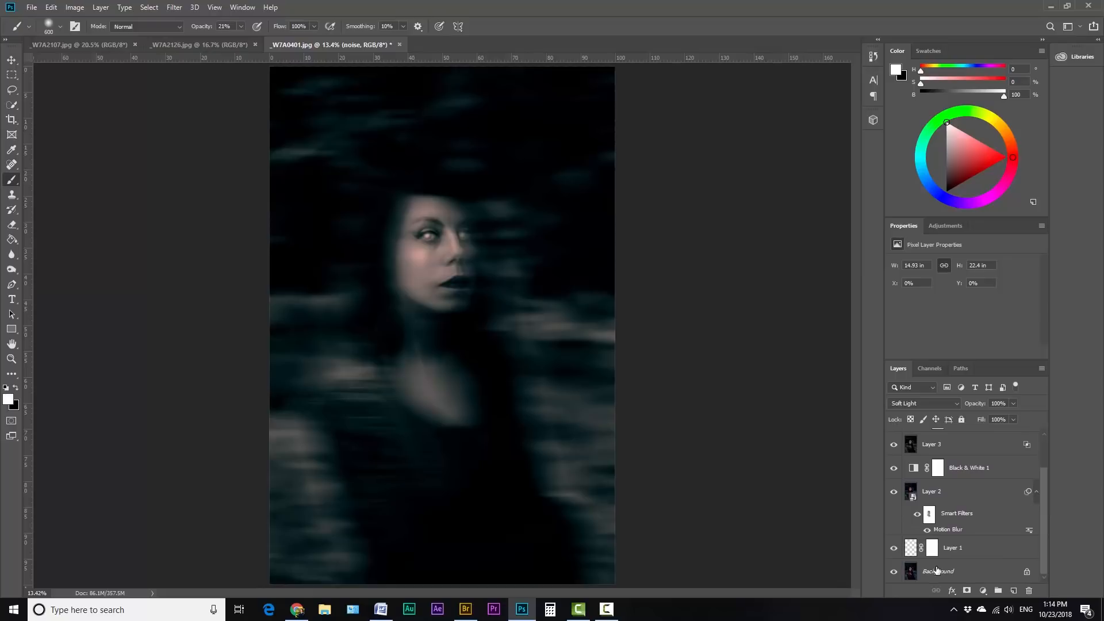
Step: Duplicate the Background layer and move the copy to the top of the stack, above the noise layer
click(938, 571)
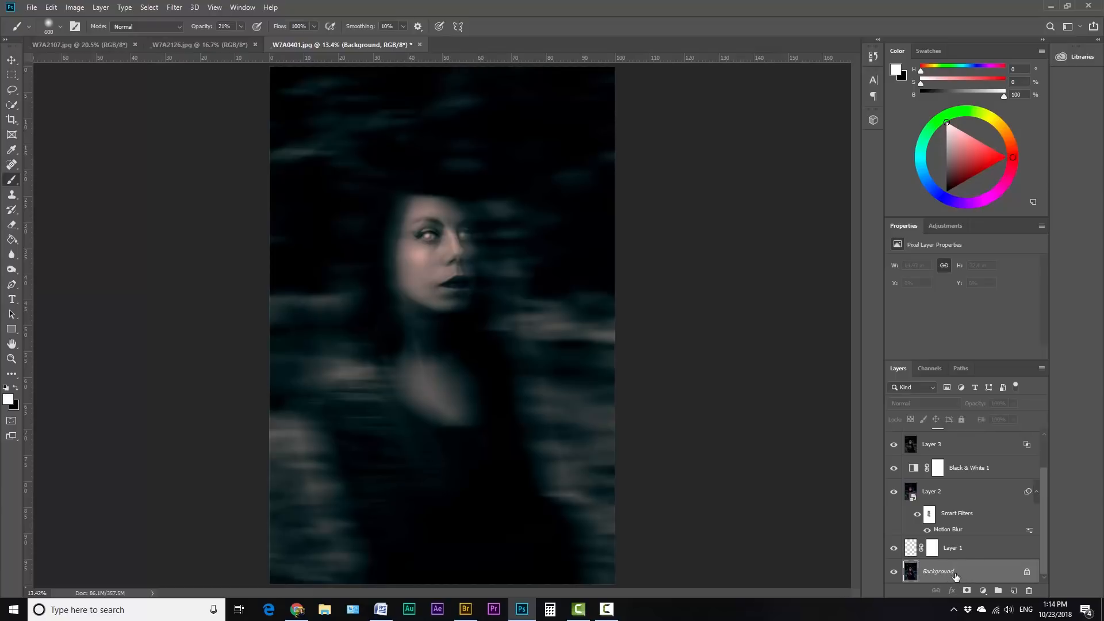
key(ctrl+j)
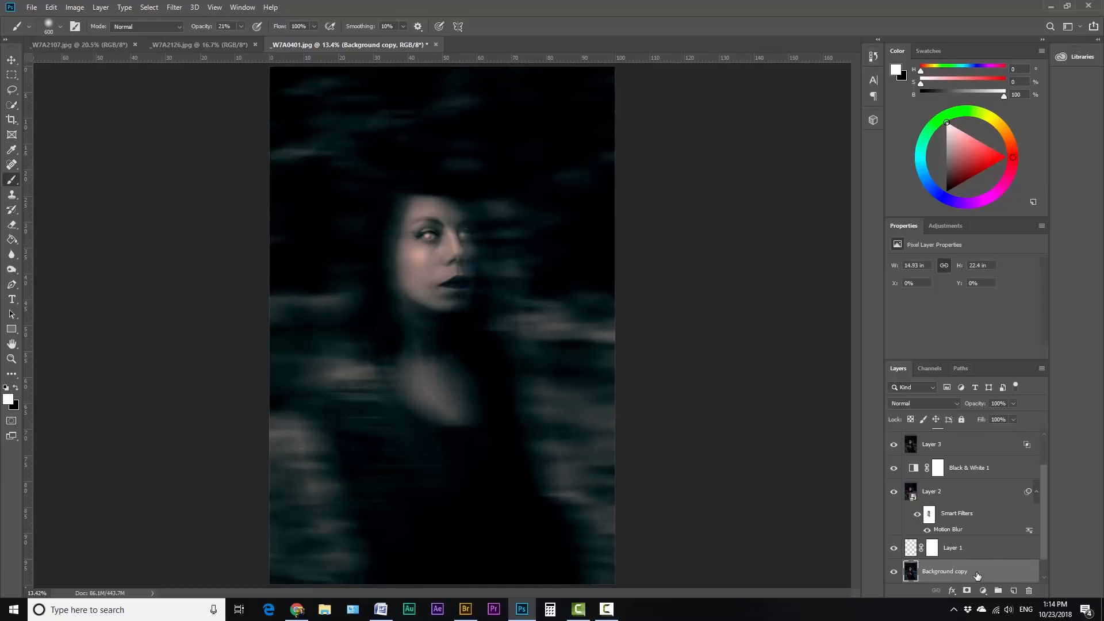
scroll(991, 569, down, 1)
drag(955, 543, 1040, 440)
drag(957, 536, 950, 440)
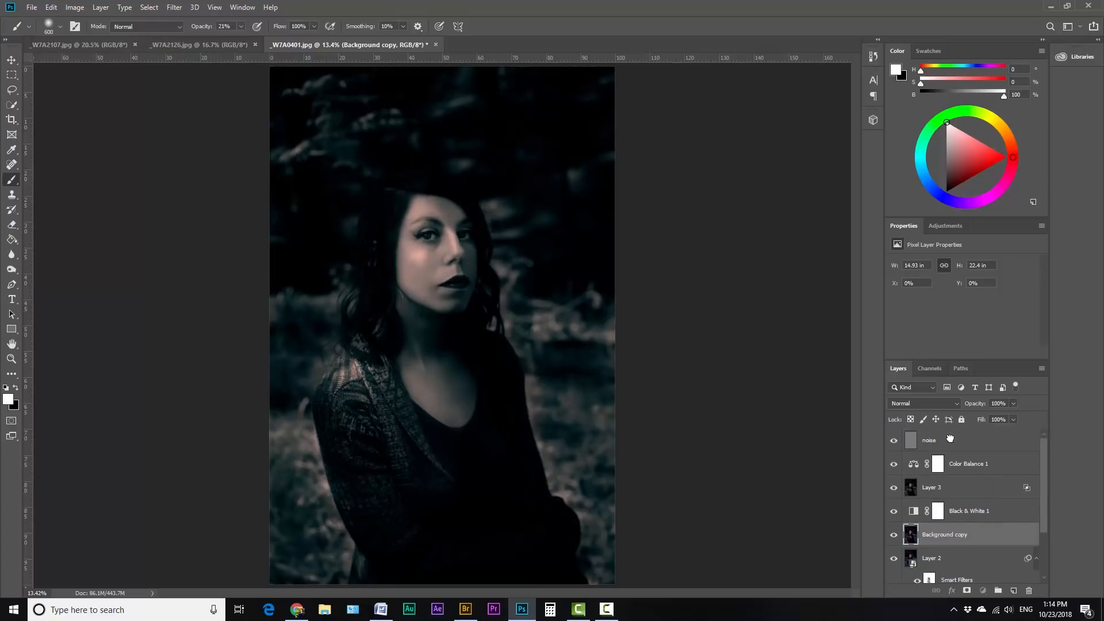
Step: Set the Background copy layer's opacity to 15% and exclude the red channel from its blending
drag(1012, 403, 969, 418)
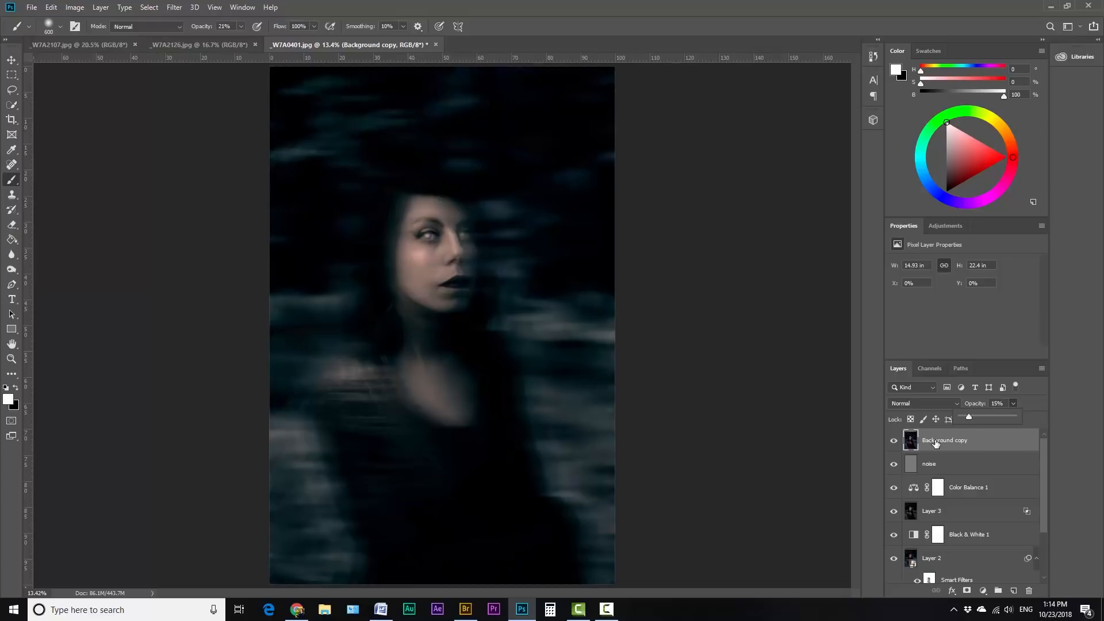
double_click(911, 444)
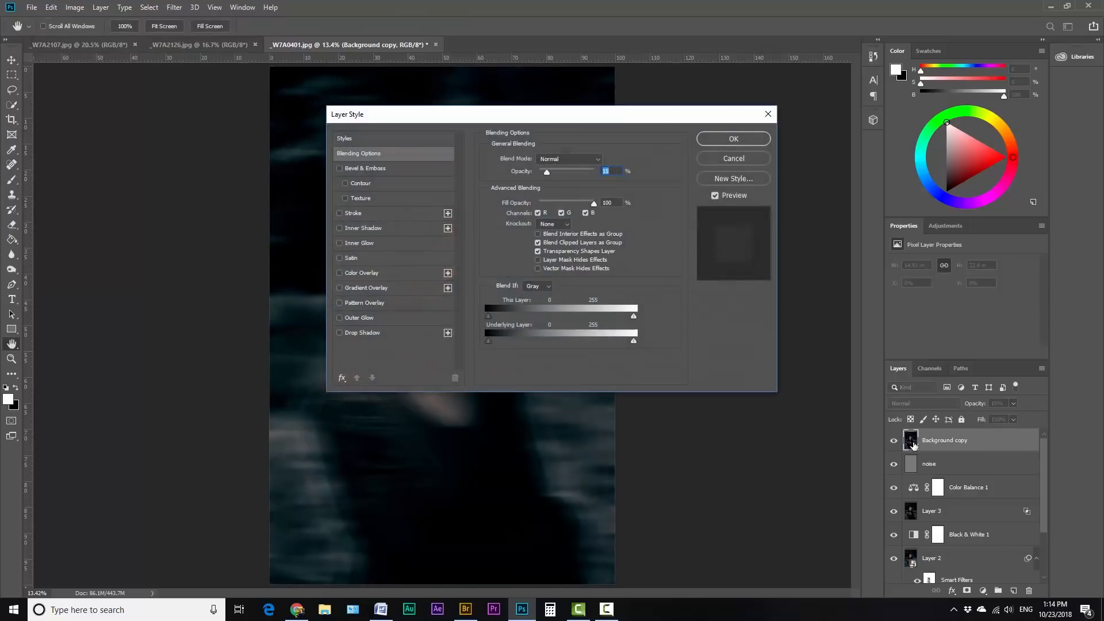
click(537, 213)
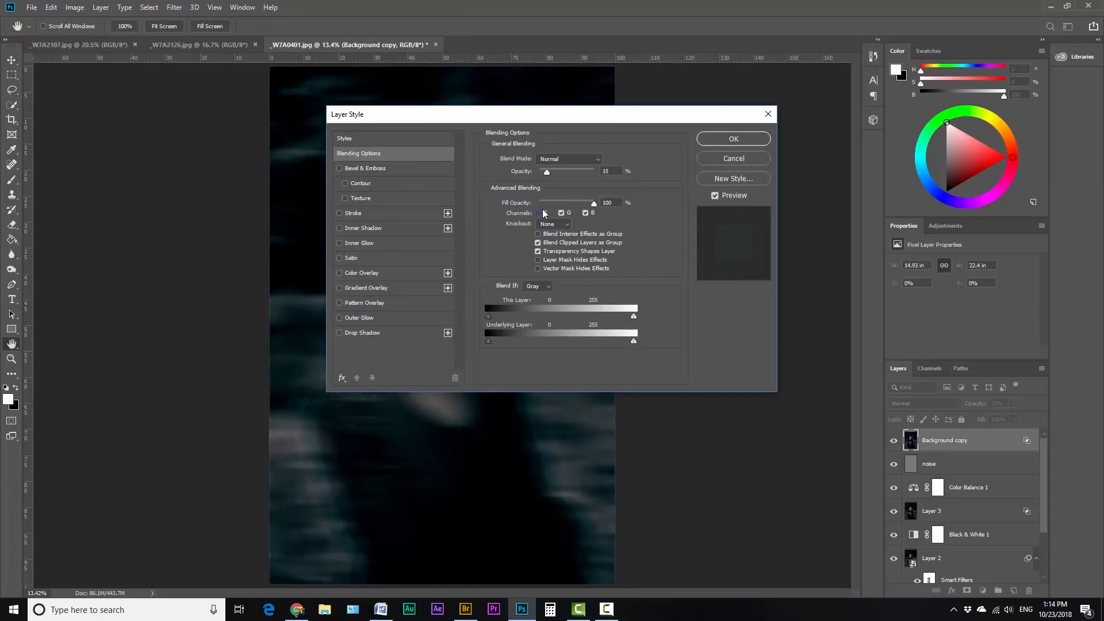
click(732, 137)
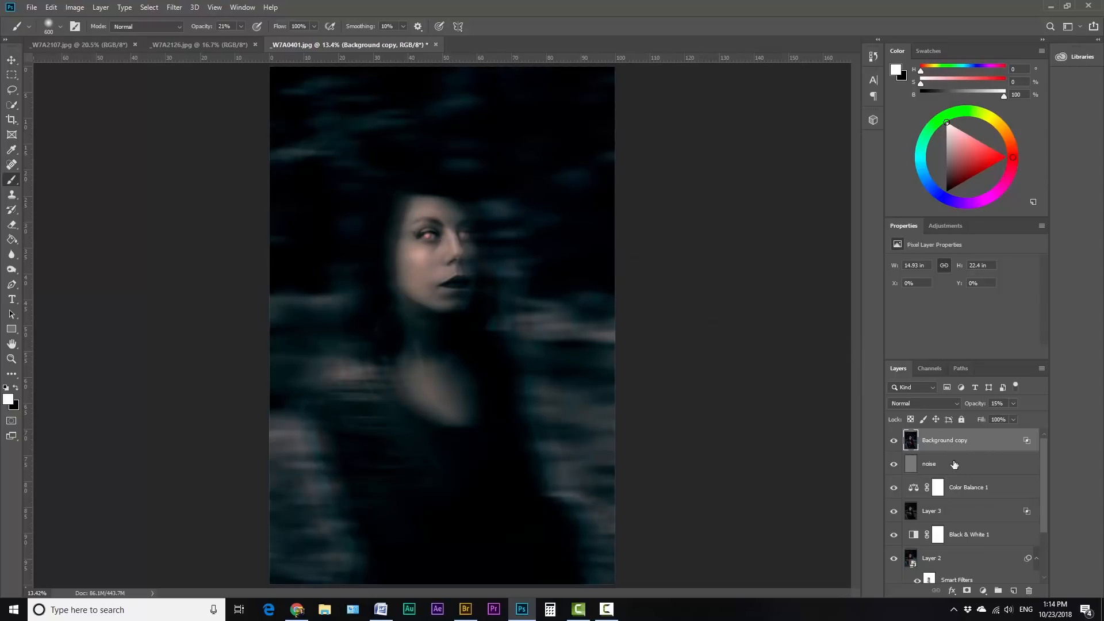
Step: Add a layer mask to Background copy and paint black over the face with a 700-size brush to hide the effect there
click(967, 591)
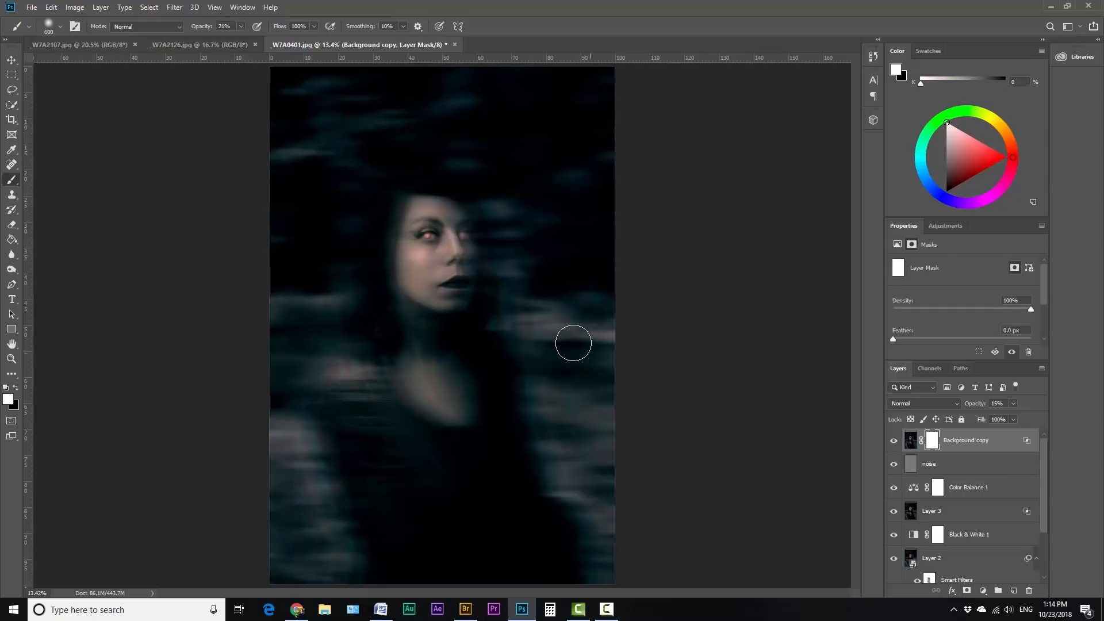
key(bracketleft)
key(bracketleft)
key(bracketleft)
key(bracketleft)
key(x)
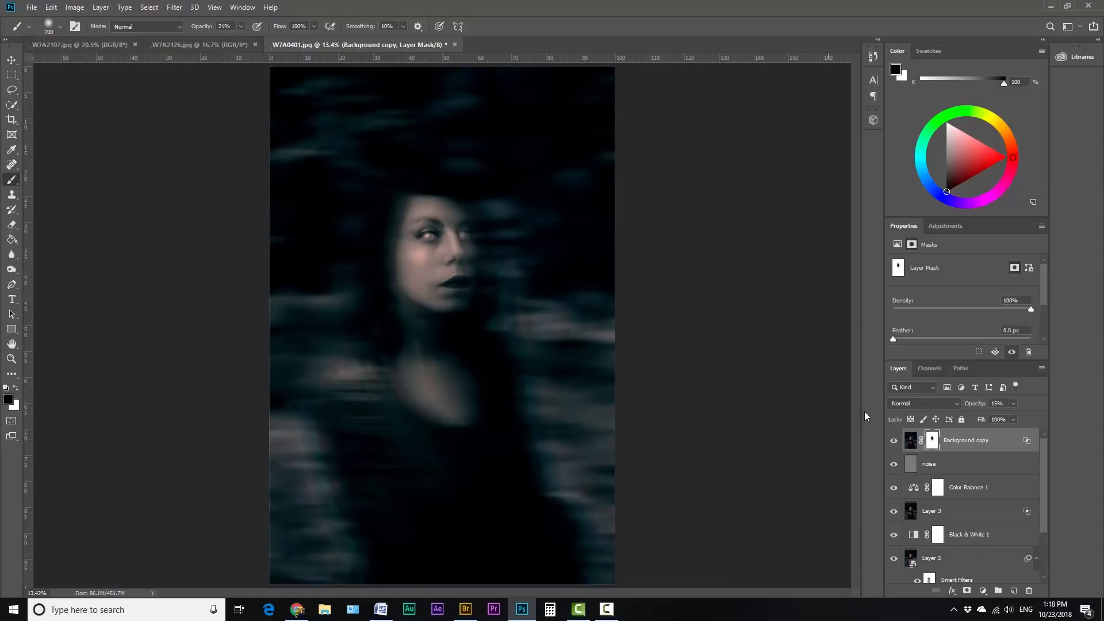
Step: Compare the image with the Background copy layer hidden and shown, and review the layer stack
click(894, 441)
click(894, 441)
scroll(976, 493, down, 3)
scroll(976, 492, up, 3)
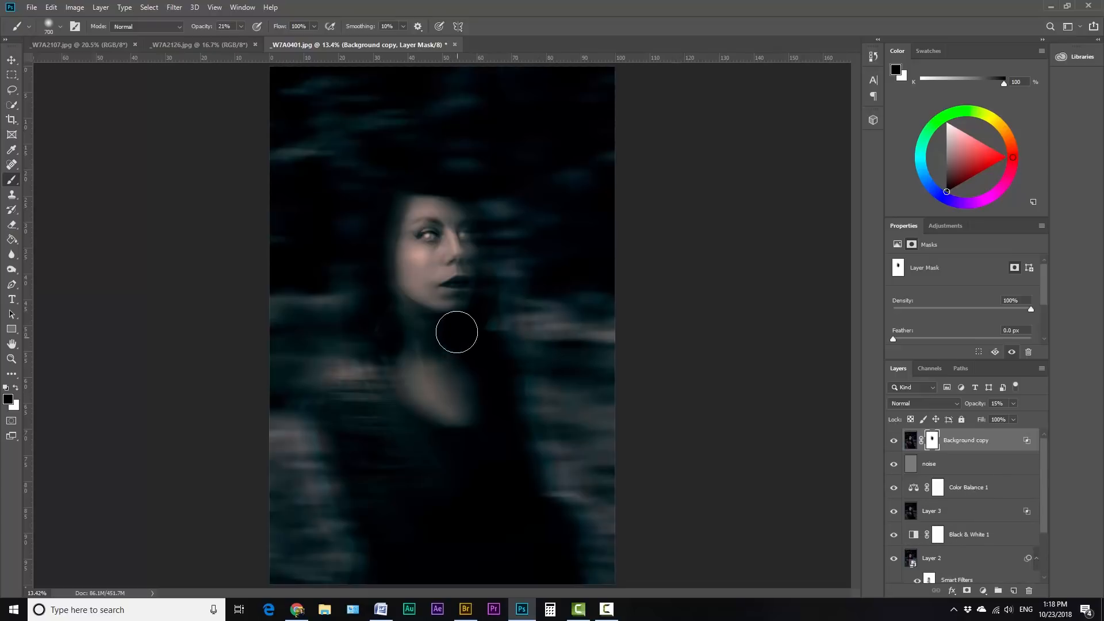